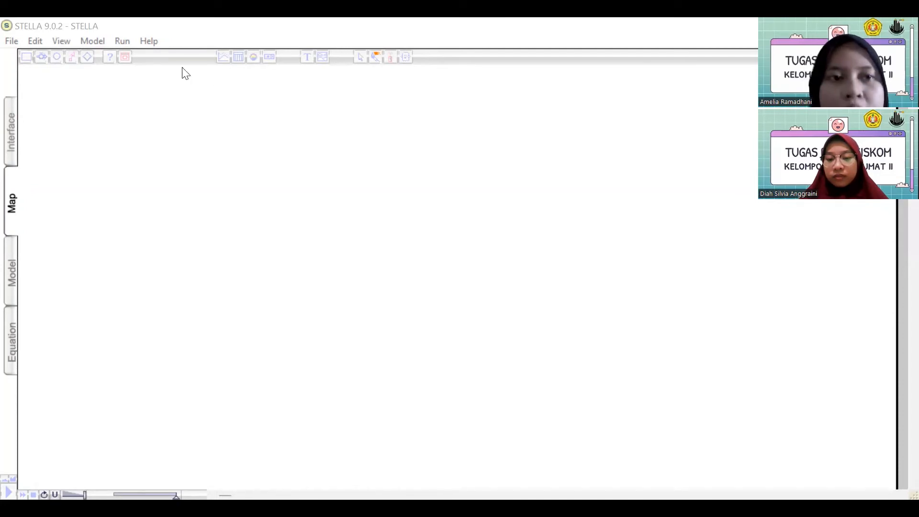
{"action": "left_click", "coordinate": [14, 56]}
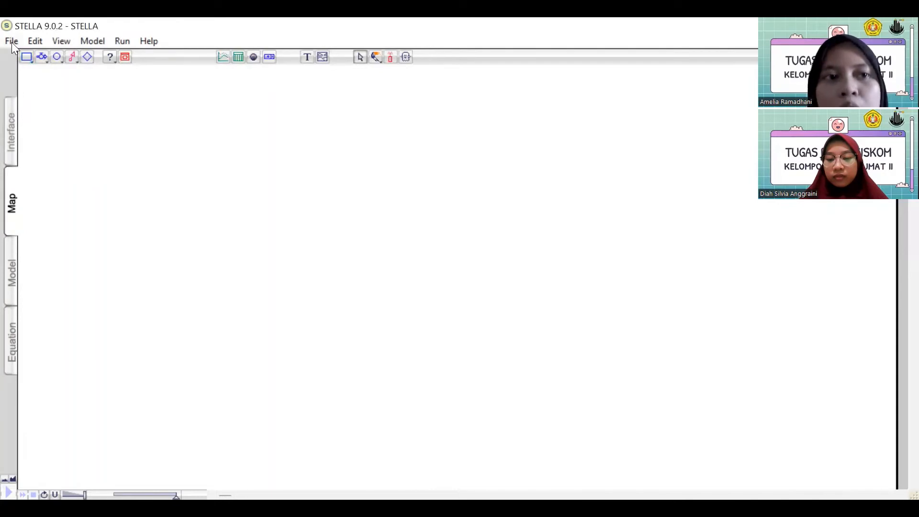
{"action": "left_click", "coordinate": [11, 41]}
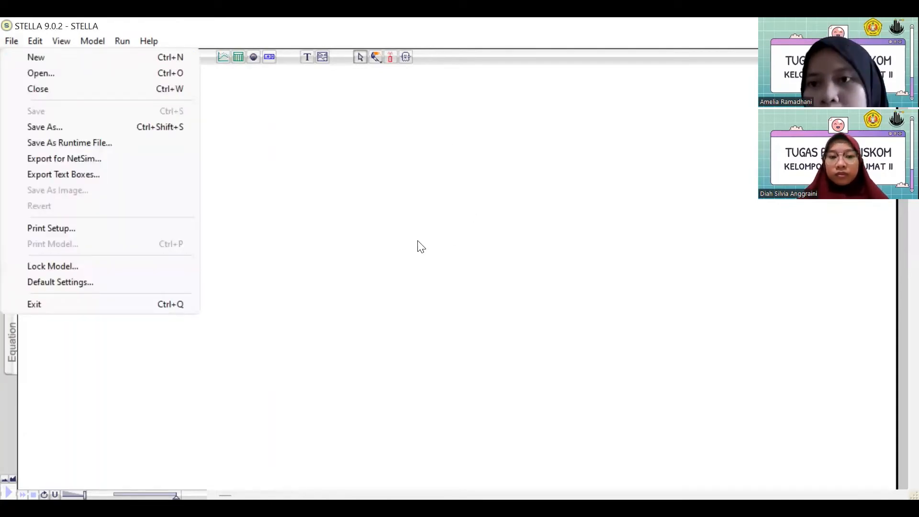
{"action": "left_click", "coordinate": [523, 166]}
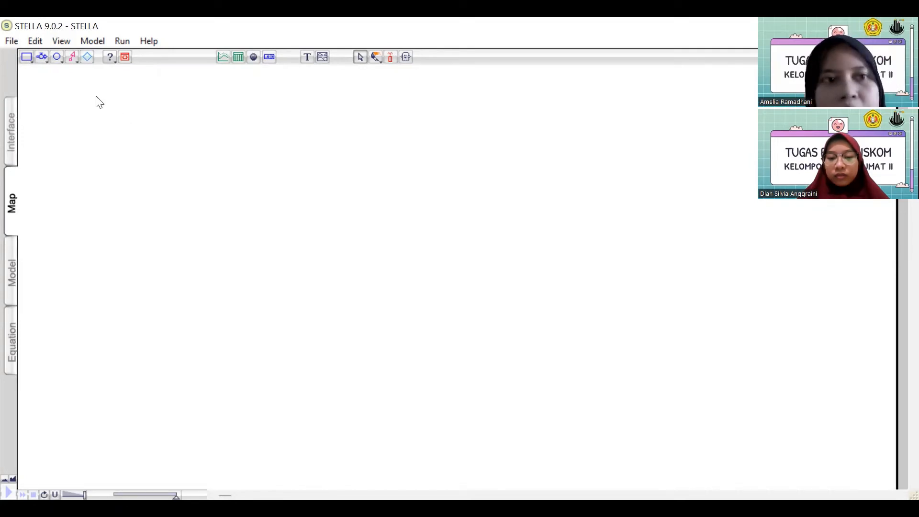
Place a stock in the upper-left area of the empty map and name it "production".
{"action": "left_click", "coordinate": [26, 56]}
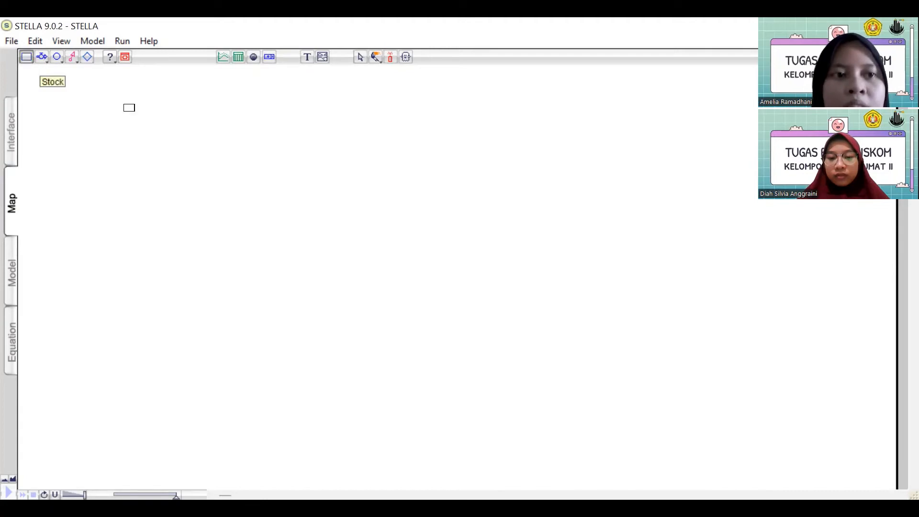
{"action": "left_click", "coordinate": [170, 124]}
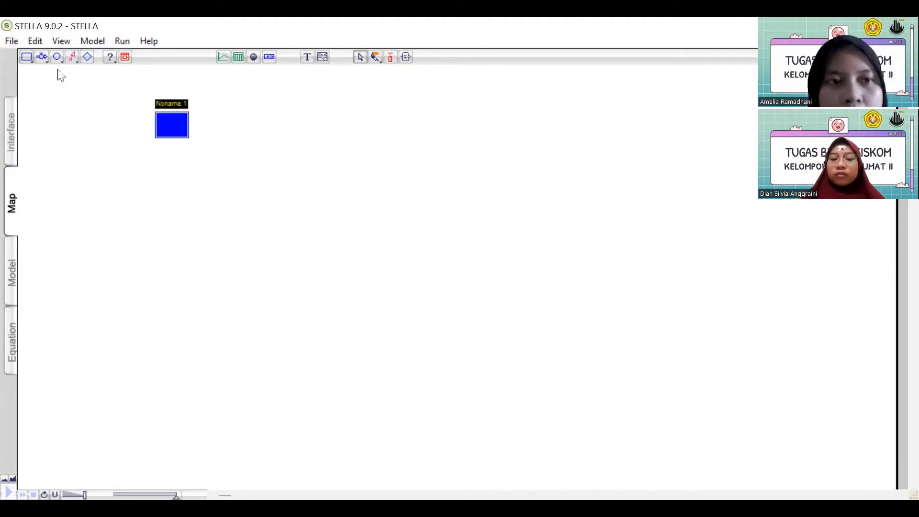
{"action": "type", "text": "a"}
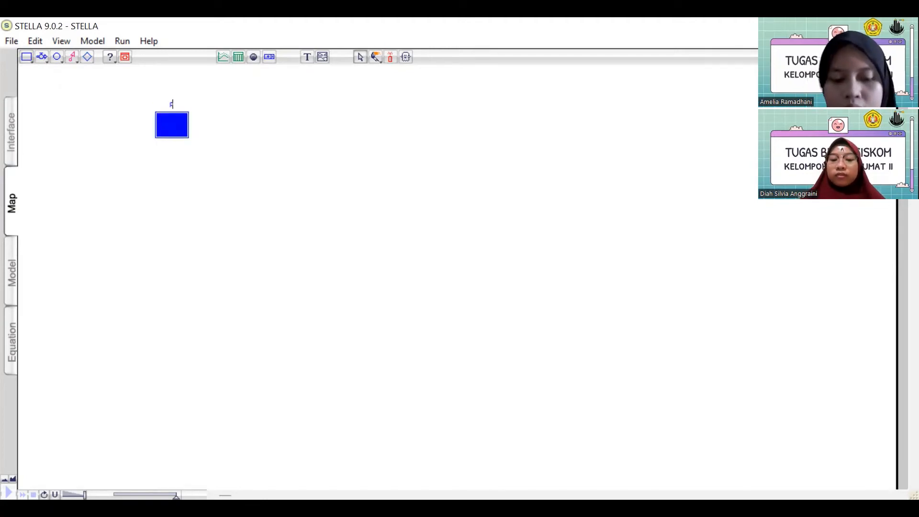
{"action": "type", "text": "roduction"}
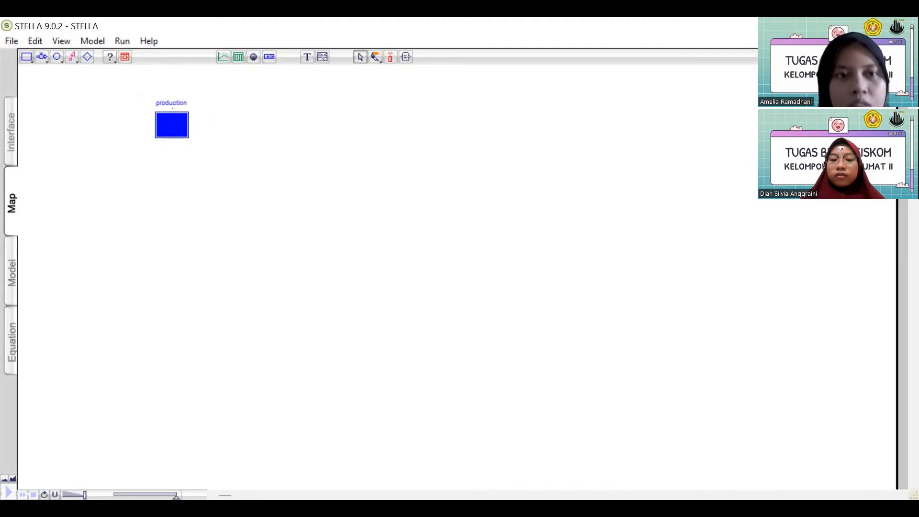
Add a stock named "population" far below the production stock, near the lower edge of the map.
{"action": "left_click", "coordinate": [26, 57]}
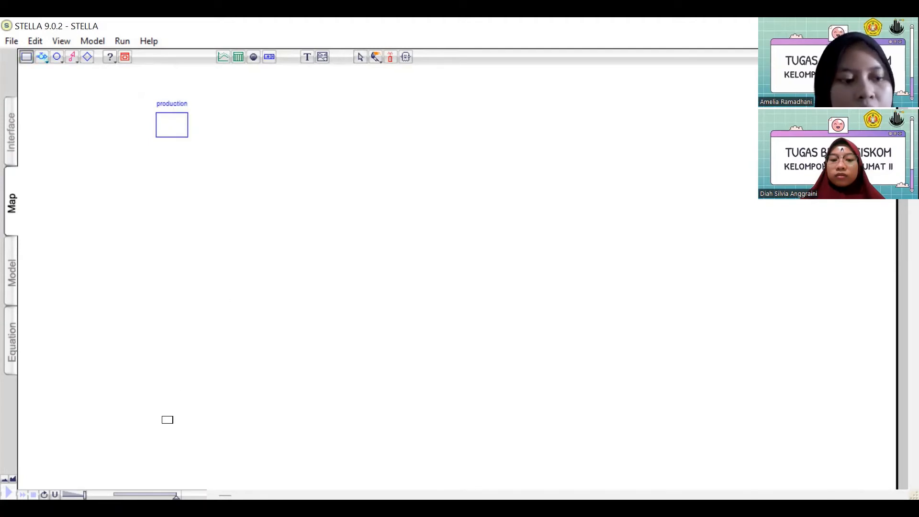
{"action": "left_click", "coordinate": [190, 435]}
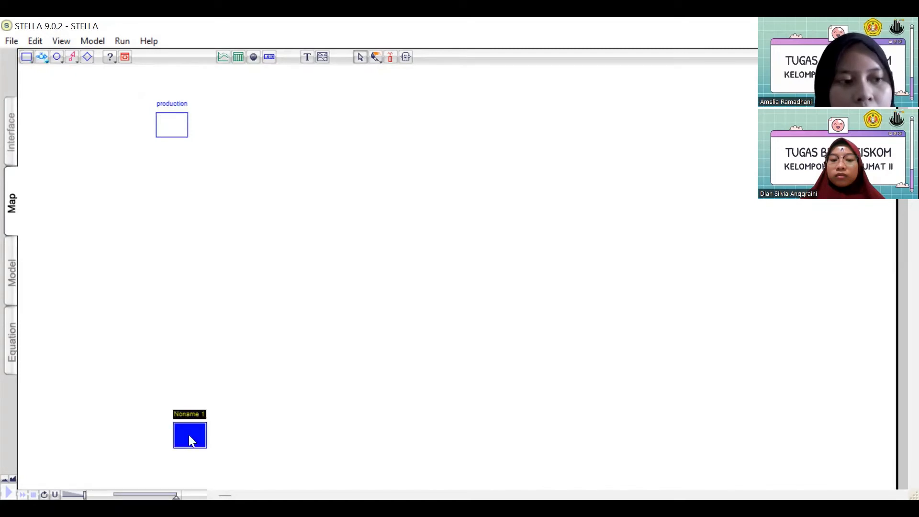
{"action": "type", "text": "popula"}
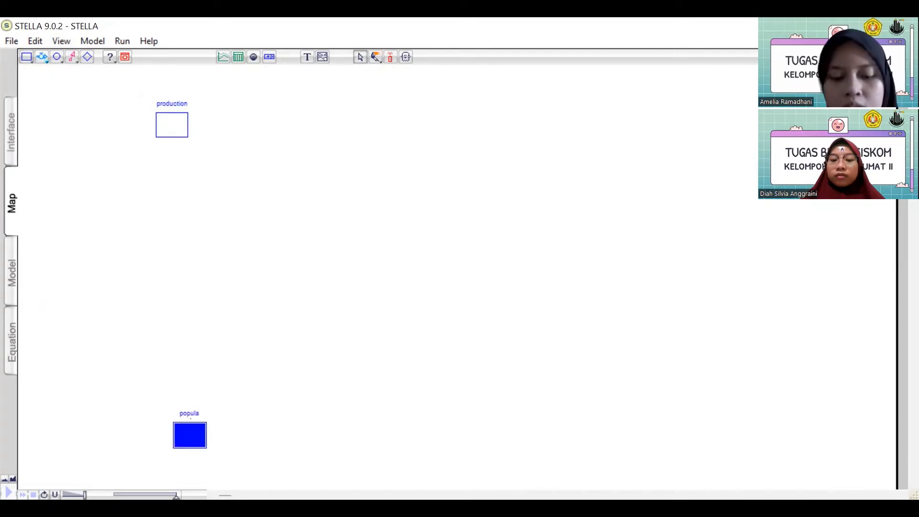
{"action": "type", "text": "tion"}
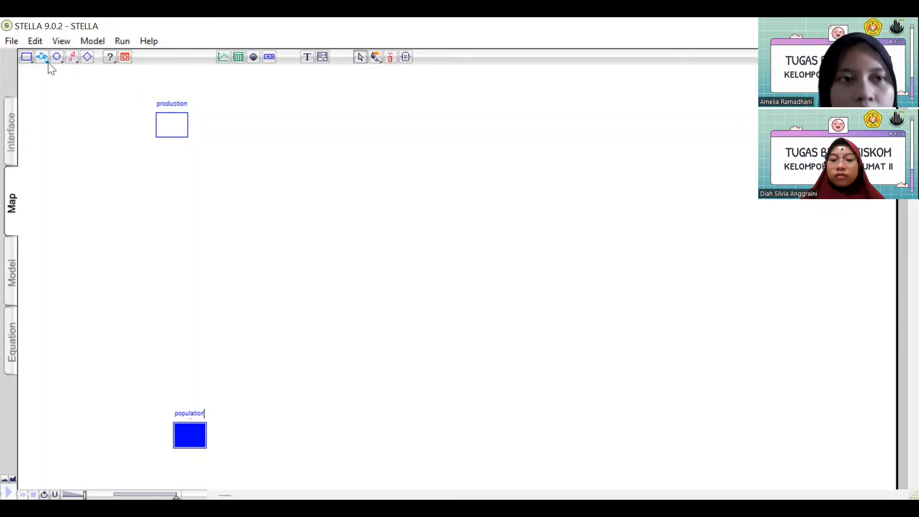
Add a stock named "domestic soybean demand" just below and slightly right of the production stock.
{"action": "left_click", "coordinate": [27, 56]}
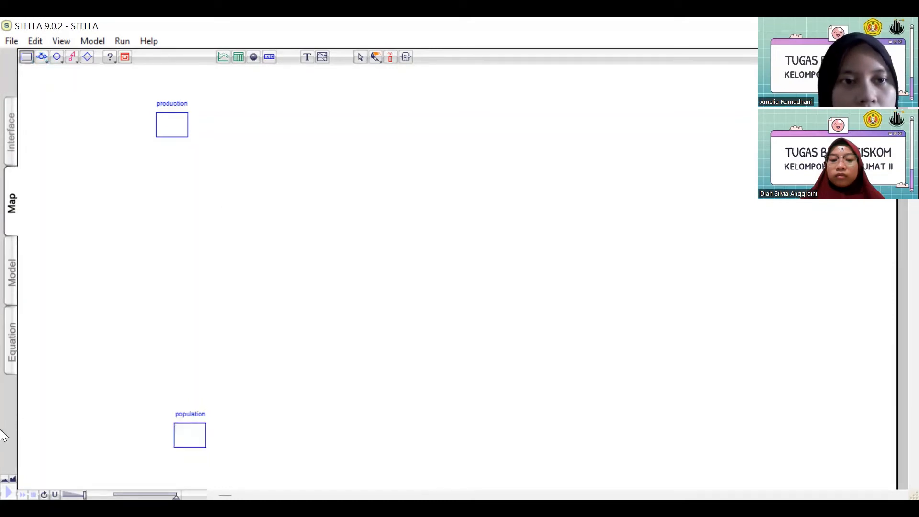
{"action": "left_click", "coordinate": [217, 210]}
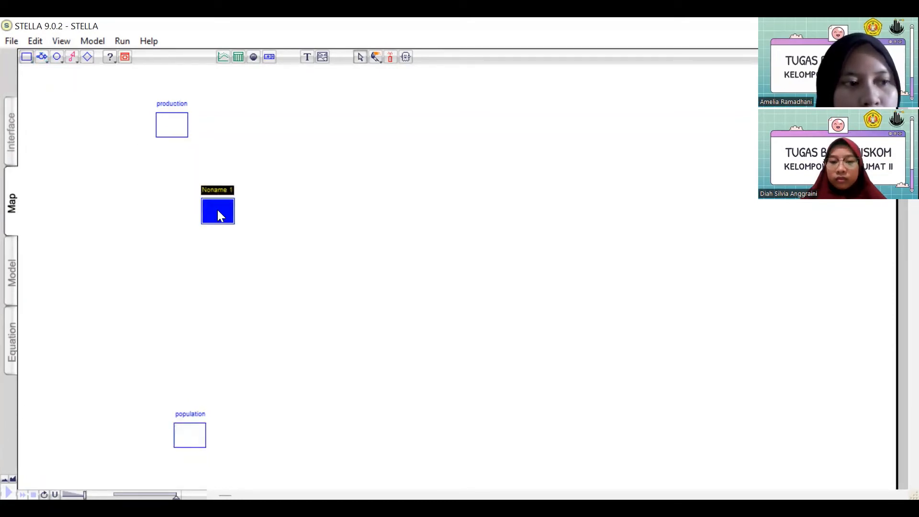
{"action": "type", "text": "domes"}
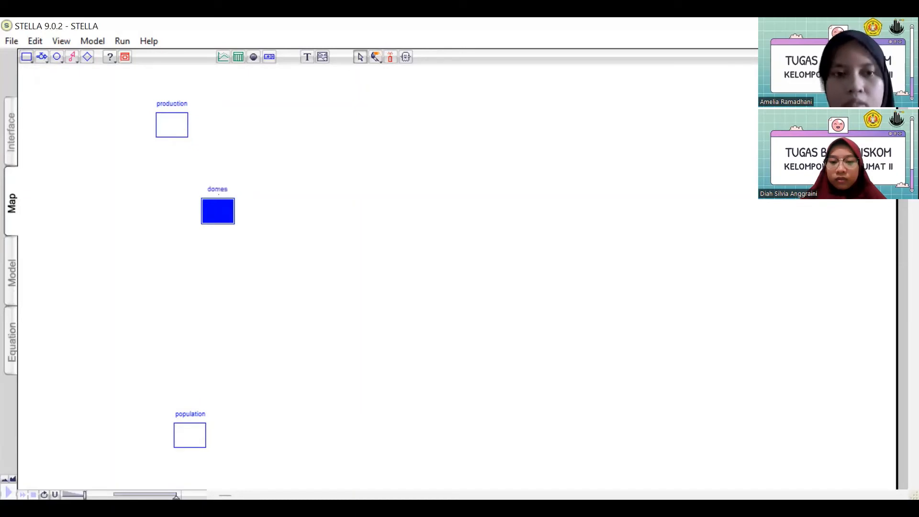
{"action": "type", "text": "tic soyb"}
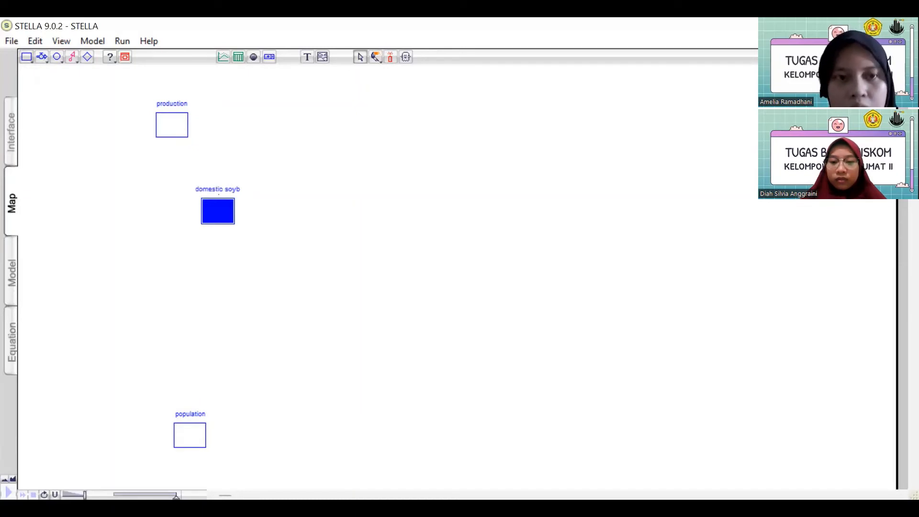
{"action": "type", "text": "ean demand"}
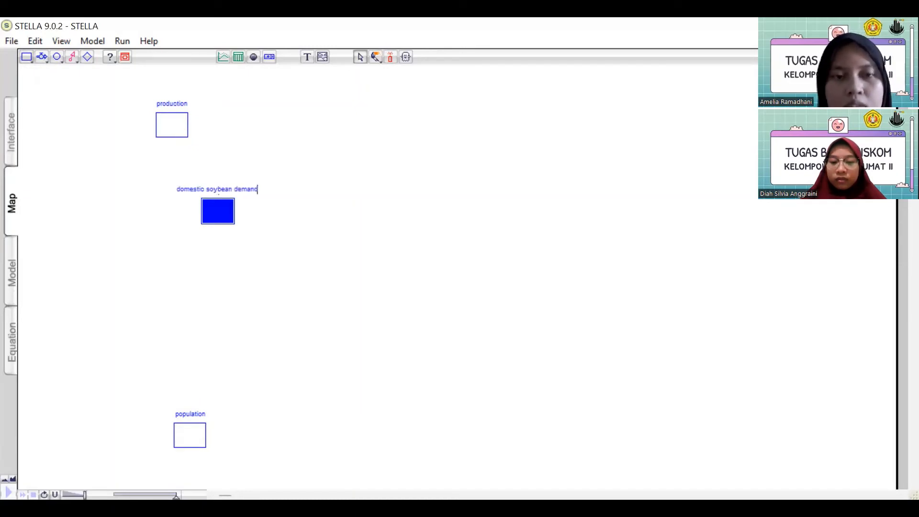
Add a stock named "land productivity" on the far right of the map, roughly level with production.
{"action": "left_click", "coordinate": [26, 57]}
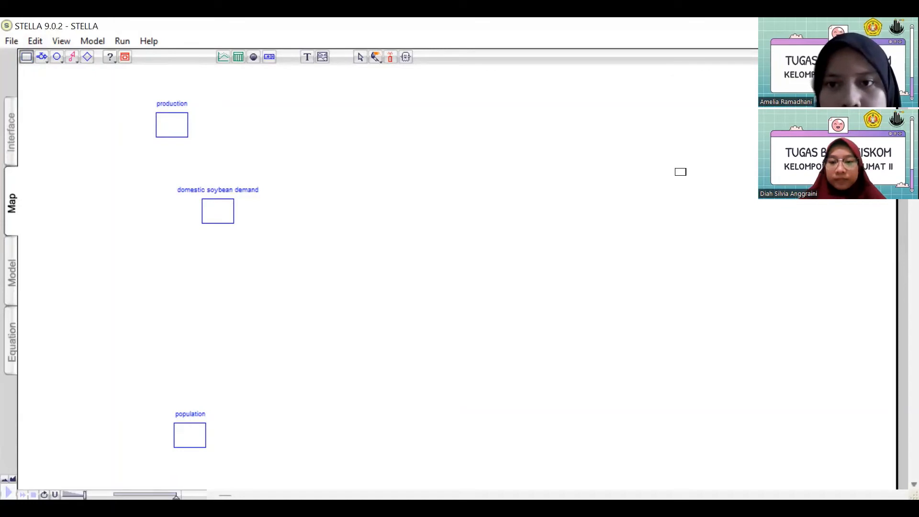
{"action": "left_click", "coordinate": [721, 148]}
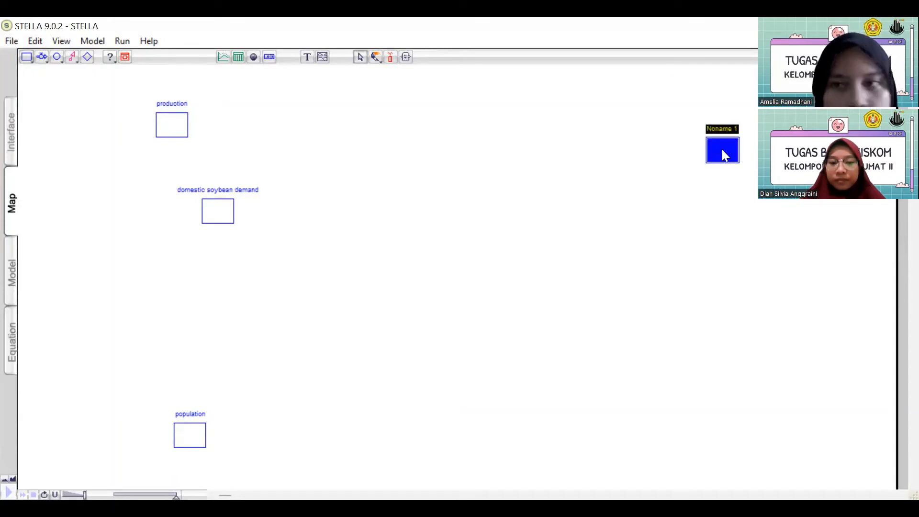
{"action": "type", "text": "land"}
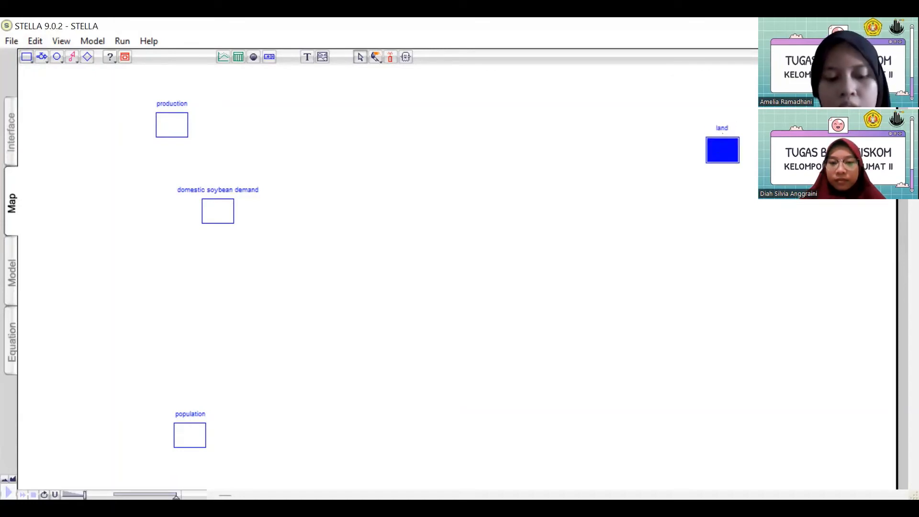
{"action": "type", "text": " productivity"}
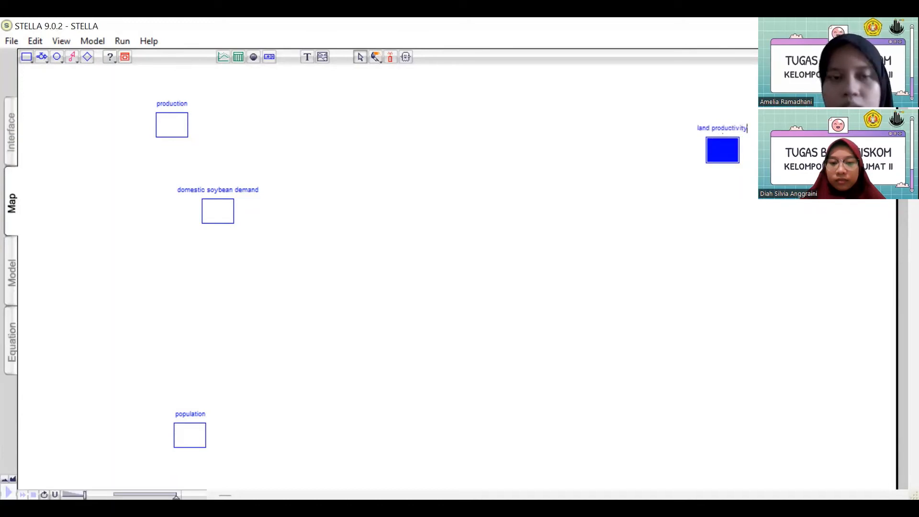
Add a stock named "crop area" below the land productivity stock.
{"action": "left_click", "coordinate": [28, 61]}
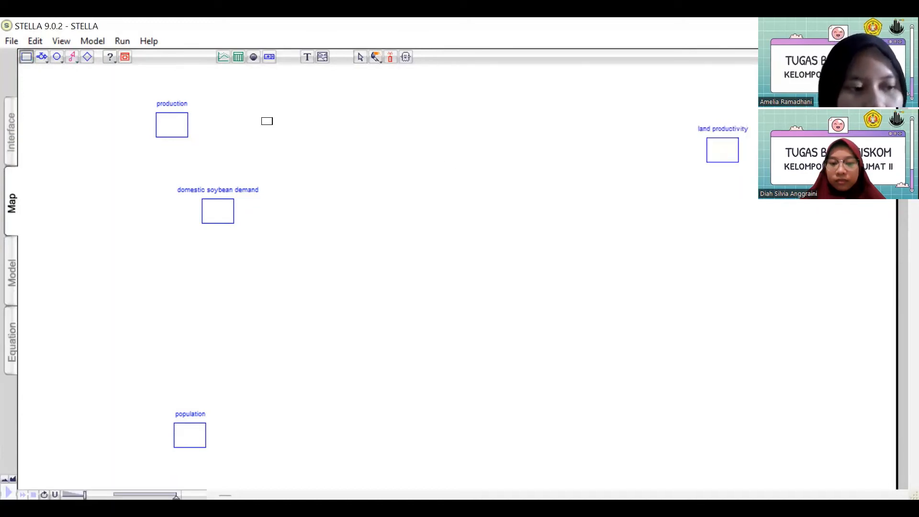
{"action": "left_click", "coordinate": [728, 290]}
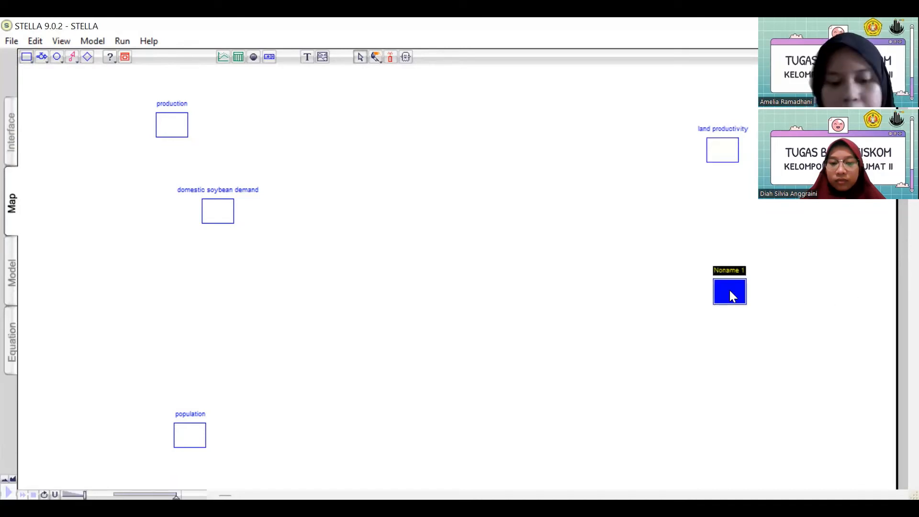
{"action": "type", "text": "crop ares"}
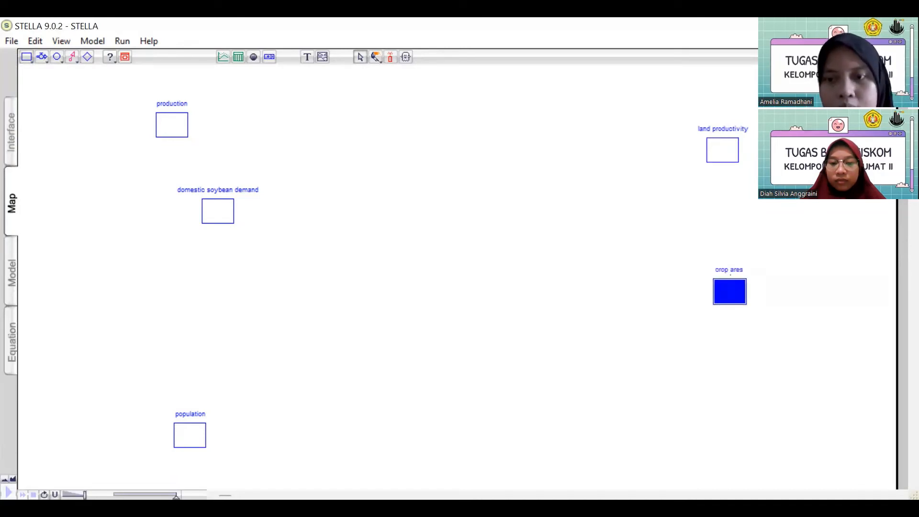
{"action": "key", "text": "BackSpace"}
{"action": "type", "text": "a"}
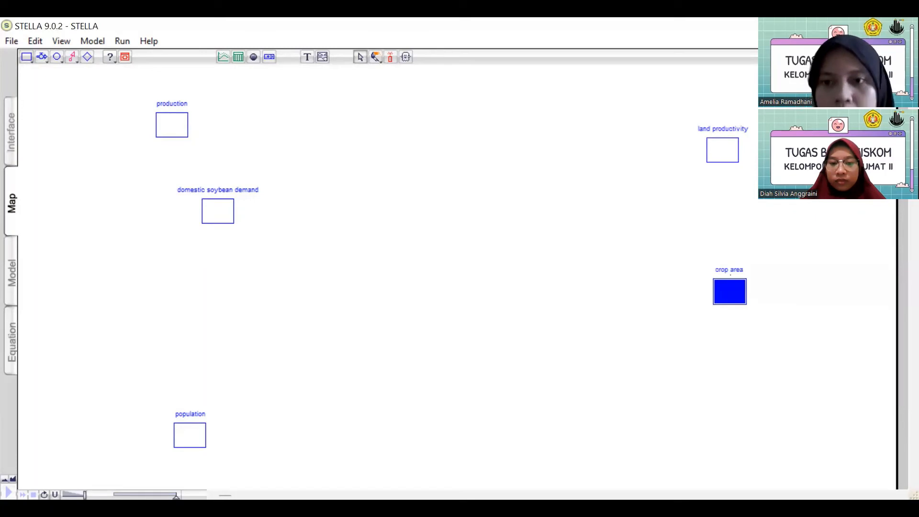
Add a stock named "rent land charge" below and to the left of the crop area stock.
{"action": "left_click", "coordinate": [26, 56]}
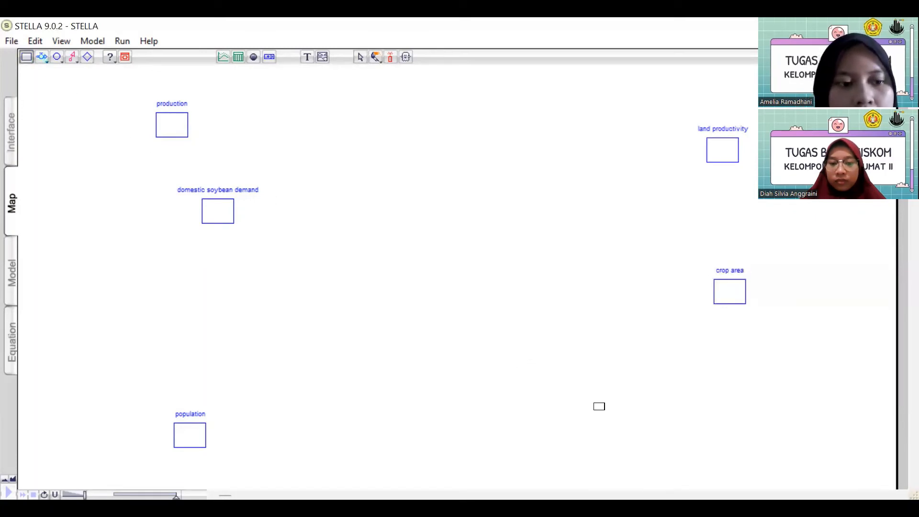
{"action": "left_click", "coordinate": [599, 406]}
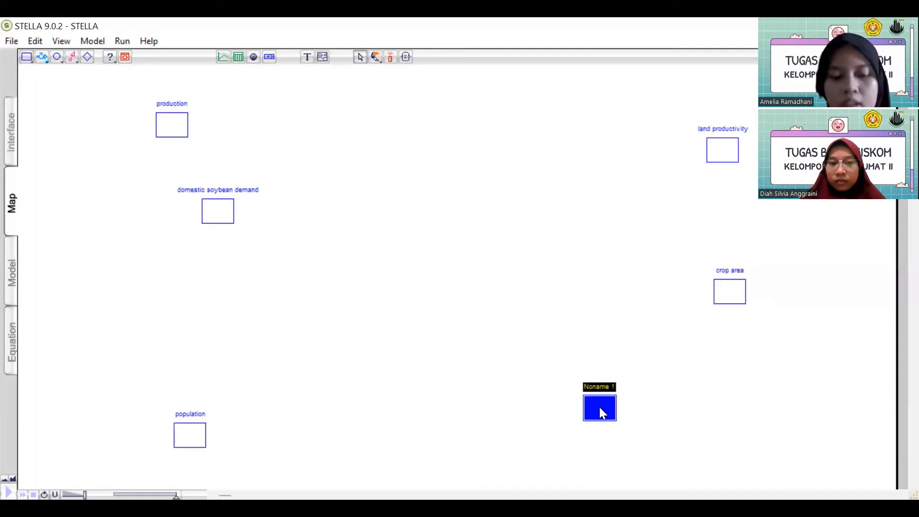
{"action": "type", "text": "rent land charge"}
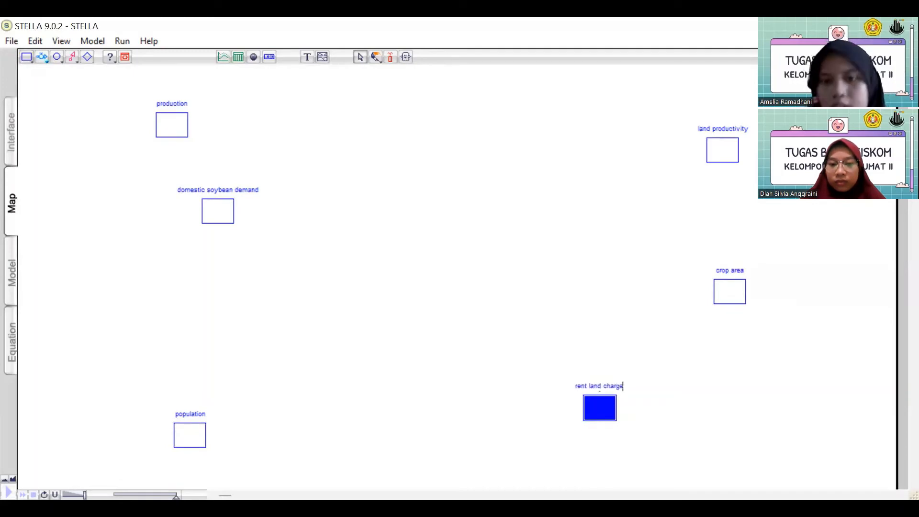
{"action": "left_click", "coordinate": [757, 403]}
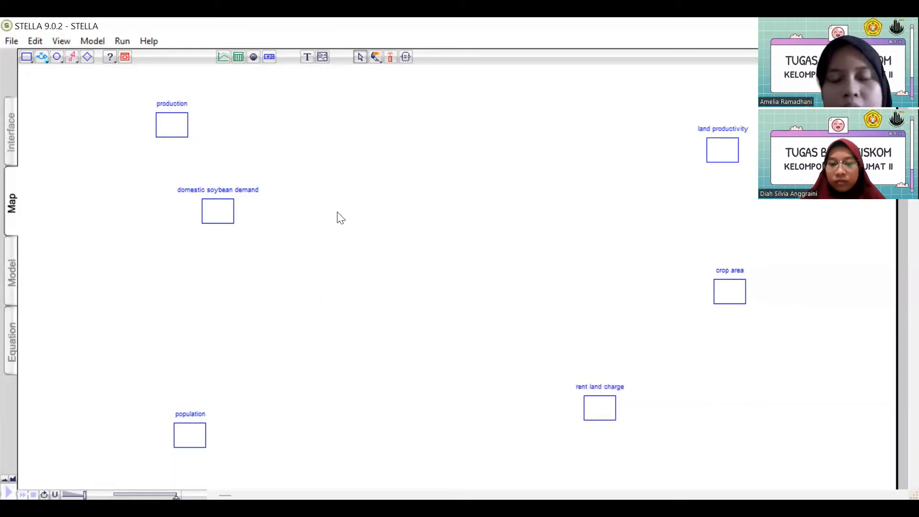
Draw an inflow from a cloud into the production stock and an outflow from it to a cloud on its right.
{"action": "left_click", "coordinate": [40, 58]}
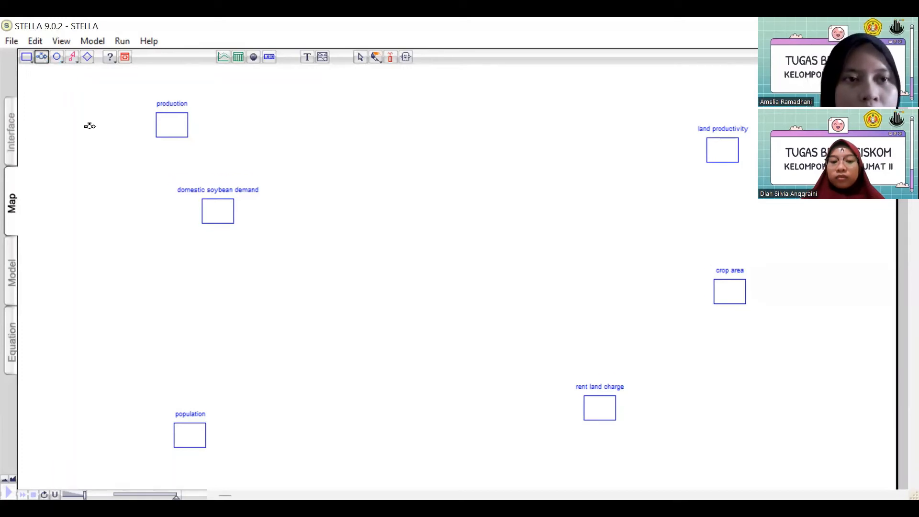
{"action": "left_click_drag", "start_coordinate": [85, 124], "coordinate": [155, 123]}
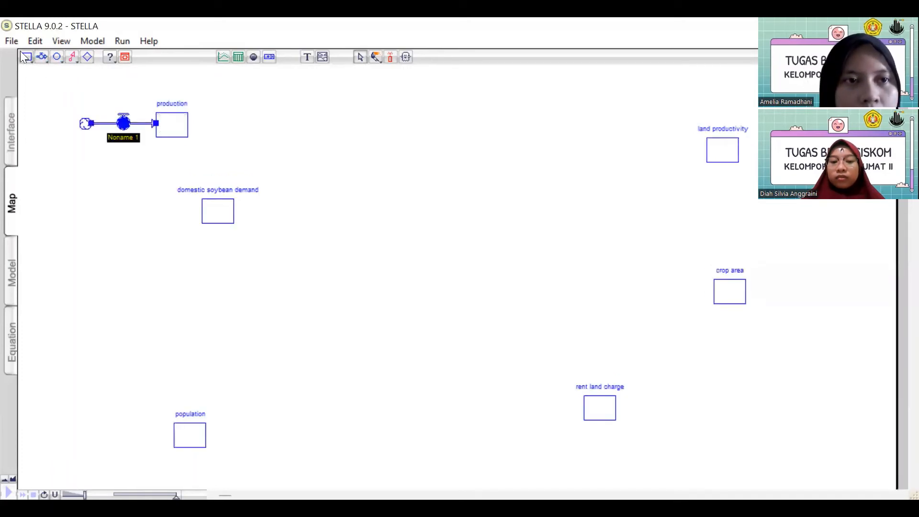
{"action": "left_click", "coordinate": [45, 55]}
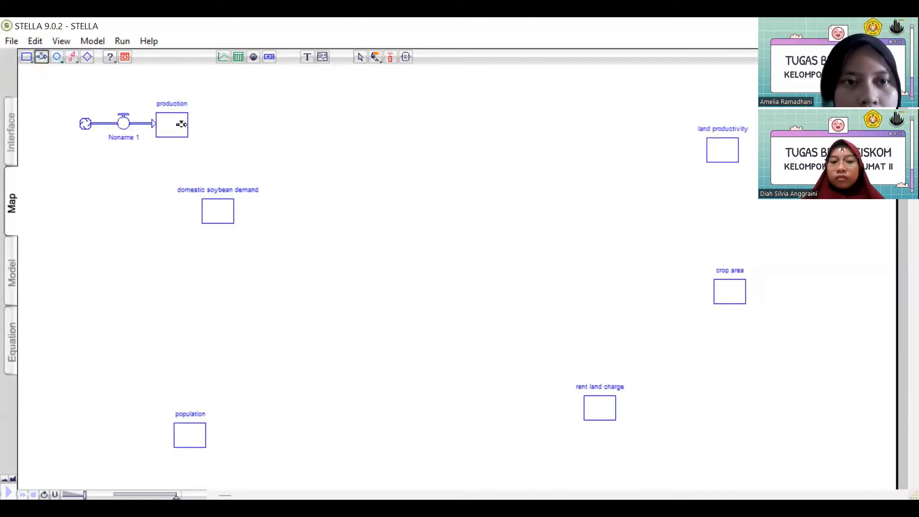
{"action": "left_click_drag", "start_coordinate": [216, 124], "coordinate": [263, 125]}
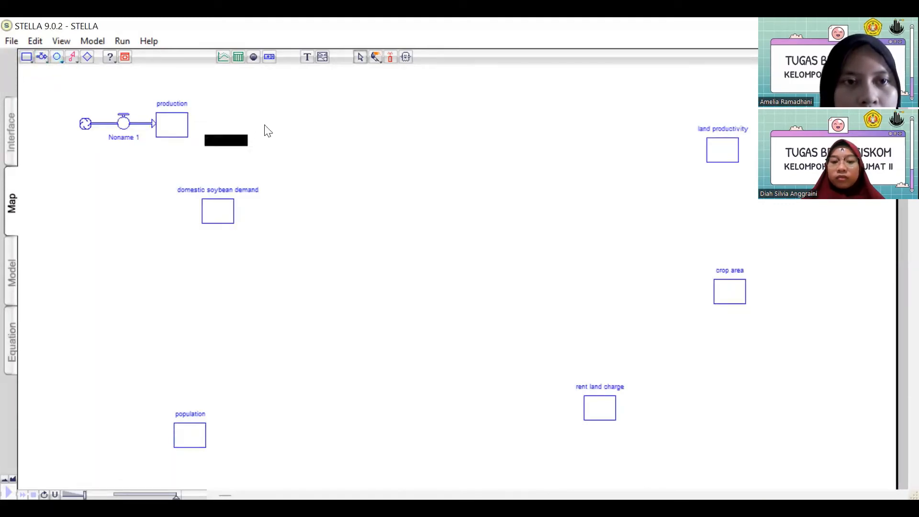
Place two converters above the production flows, one at the upper left of the inflow and one above the outflow's end cloud.
{"action": "left_click", "coordinate": [66, 68]}
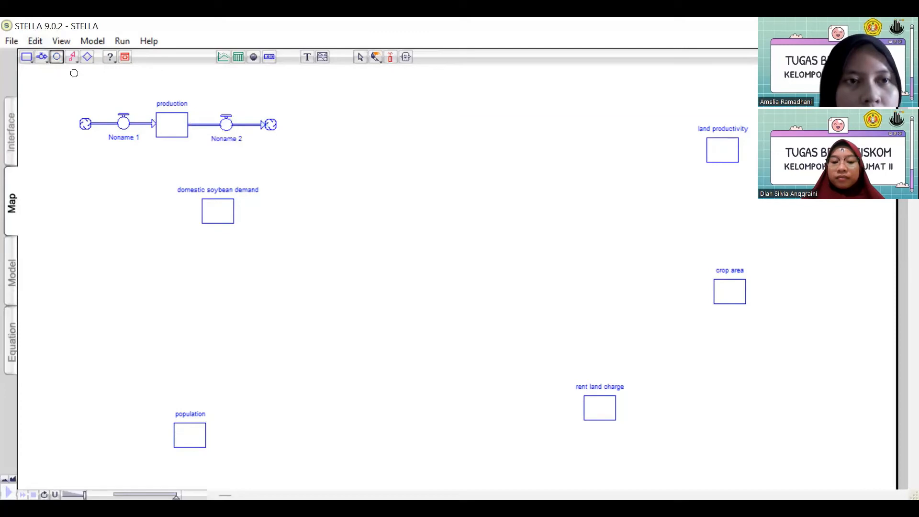
{"action": "left_click", "coordinate": [75, 74]}
{"action": "left_click", "coordinate": [57, 56]}
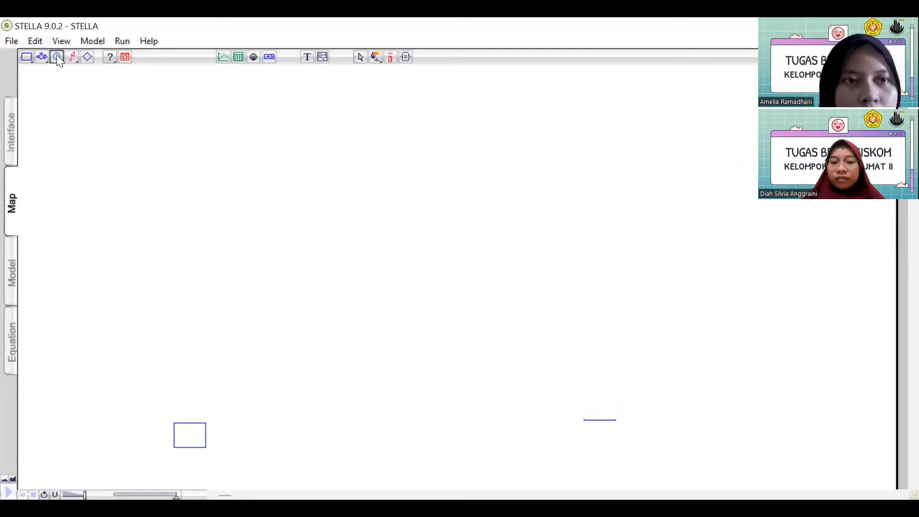
{"action": "left_click", "coordinate": [277, 79]}
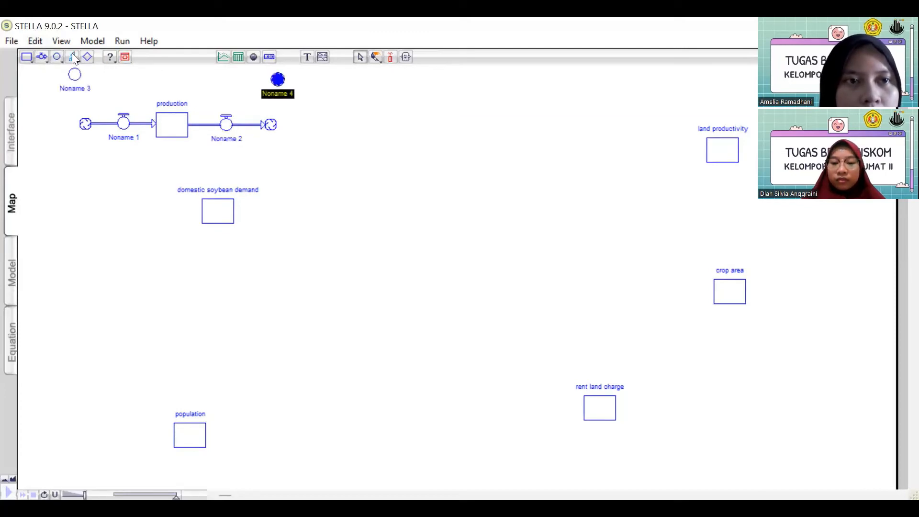
Name the inflow of the production stock "demand of imported soybean".
{"action": "left_click", "coordinate": [132, 135]}
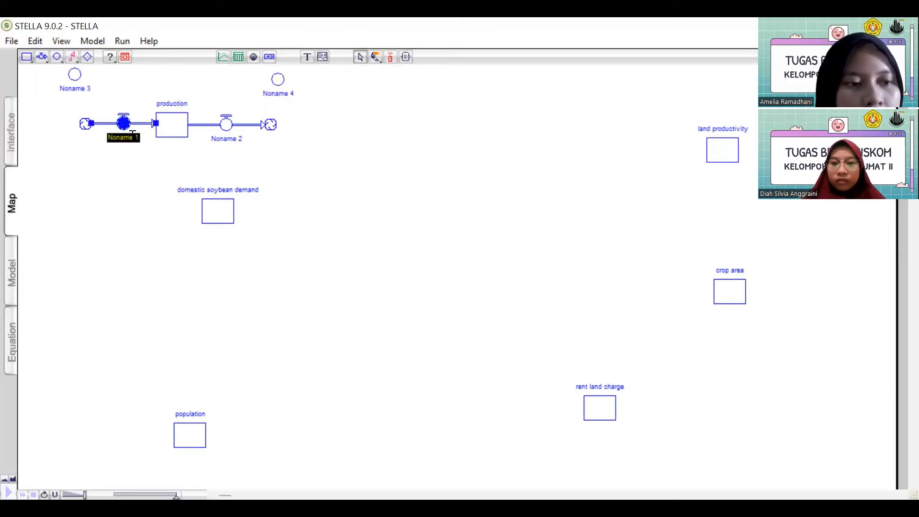
{"action": "type", "text": "de"}
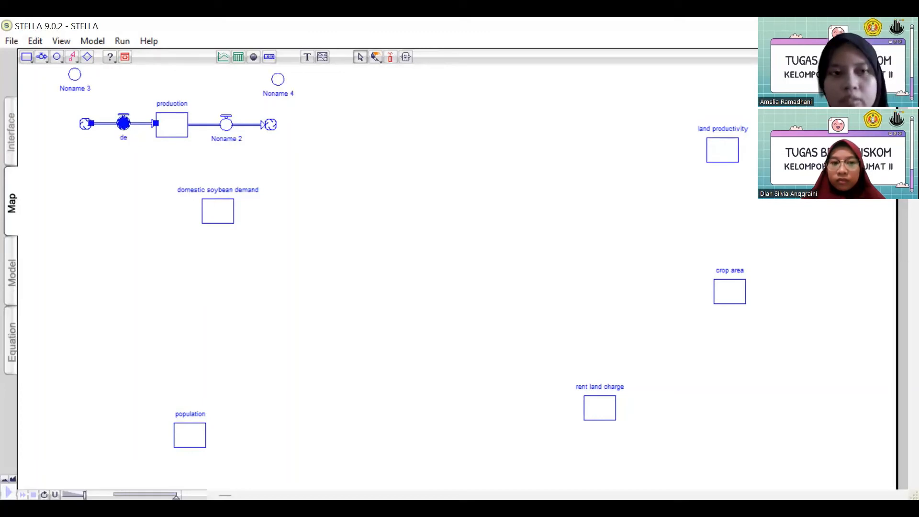
{"action": "type", "text": "mand of"}
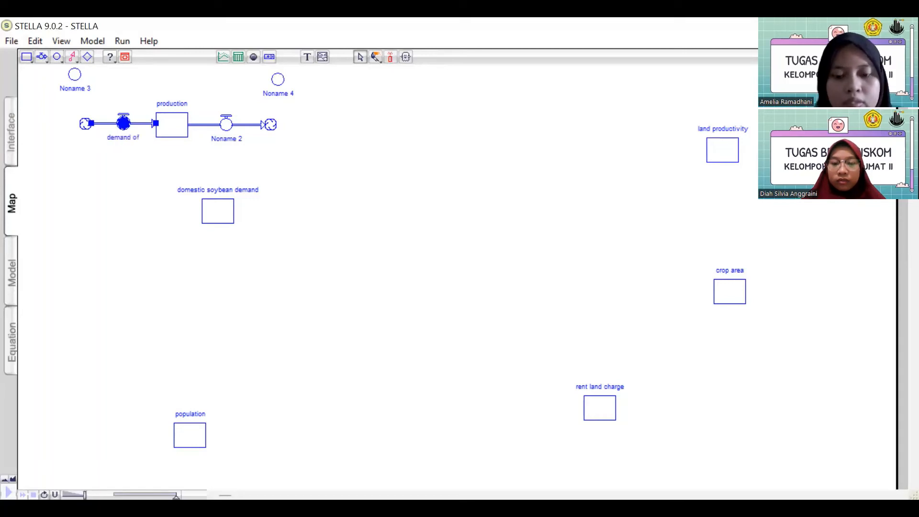
{"action": "type", "text": " imported"}
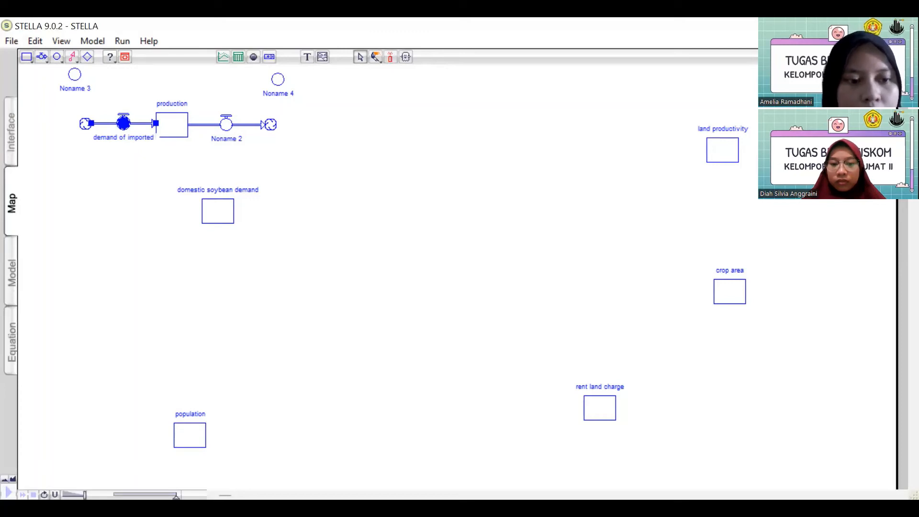
{"action": "type", "text": "so"}
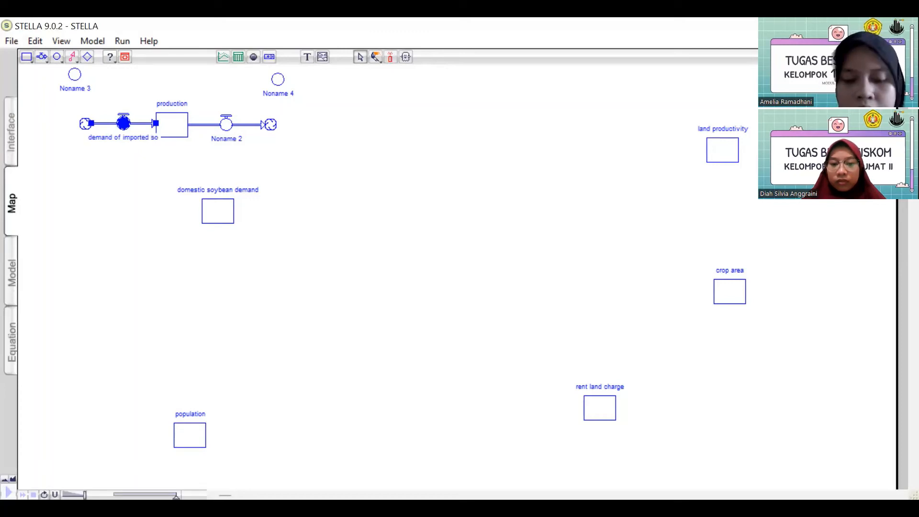
{"action": "type", "text": "ybean"}
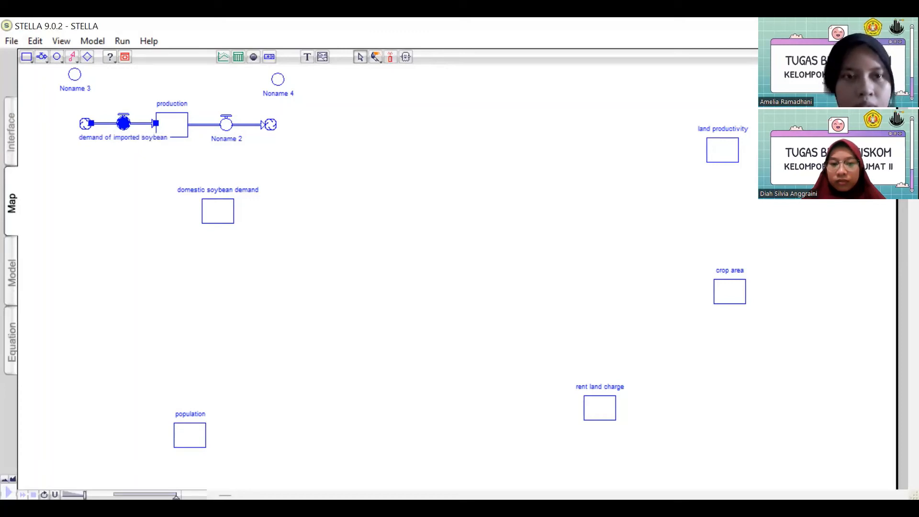
{"action": "key", "text": "Return"}
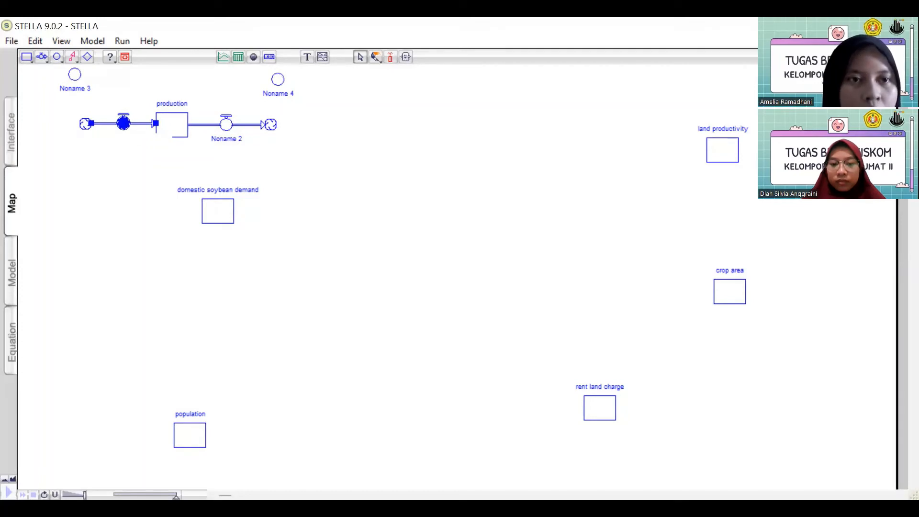
Name the outflow of the production stock "demand of exported soybean".
{"action": "left_click", "coordinate": [233, 139]}
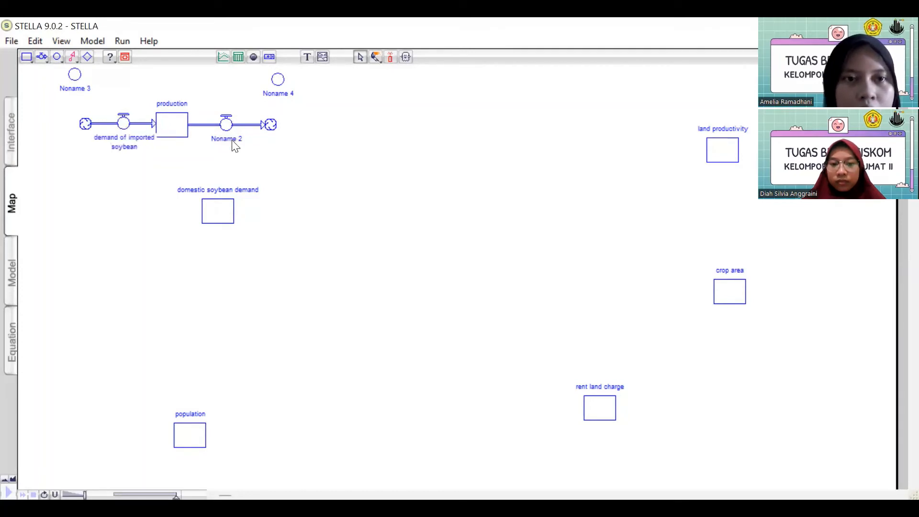
{"action": "double_click", "coordinate": [233, 140]}
{"action": "type", "text": "dema"}
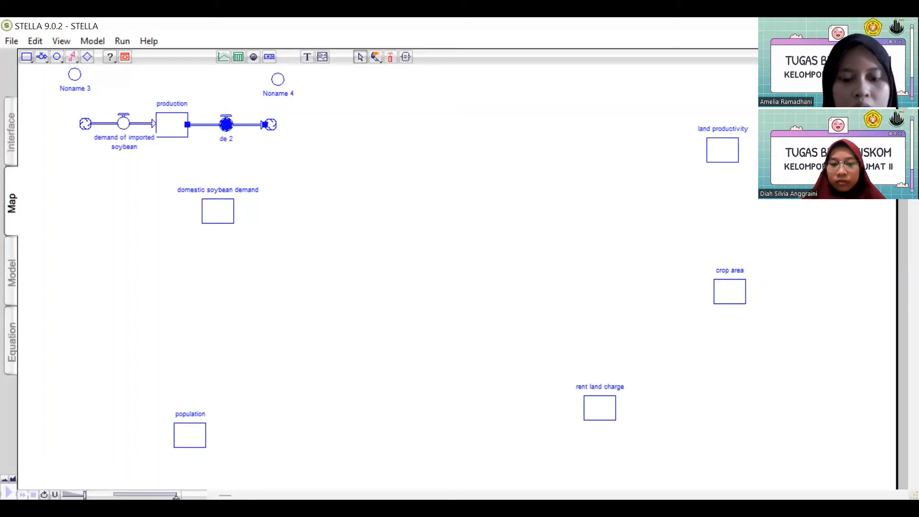
{"action": "key", "text": "BackSpace"}
{"action": "key", "text": "BackSpace"}
{"action": "type", "text": "mand of"}
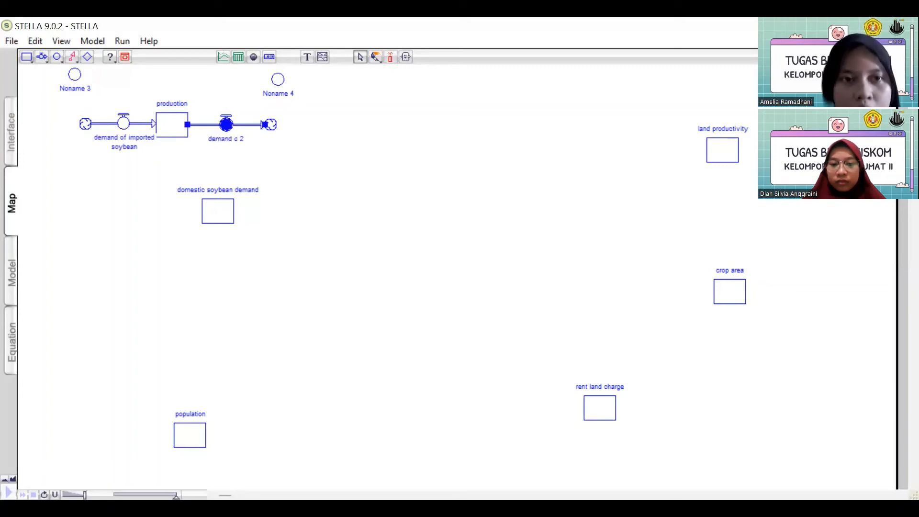
{"action": "key", "text": "Delete"}
{"action": "key", "text": "Delete"}
{"action": "type", "text": "ex"}
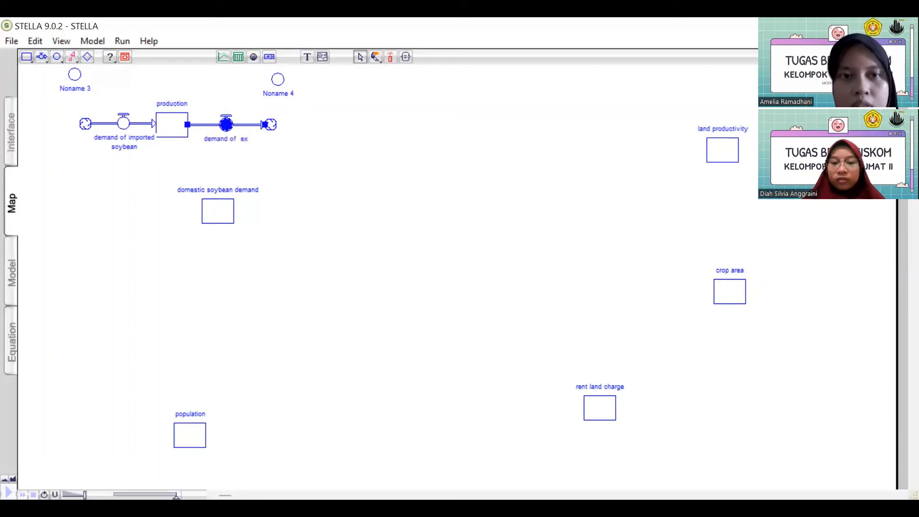
{"action": "type", "text": "por"}
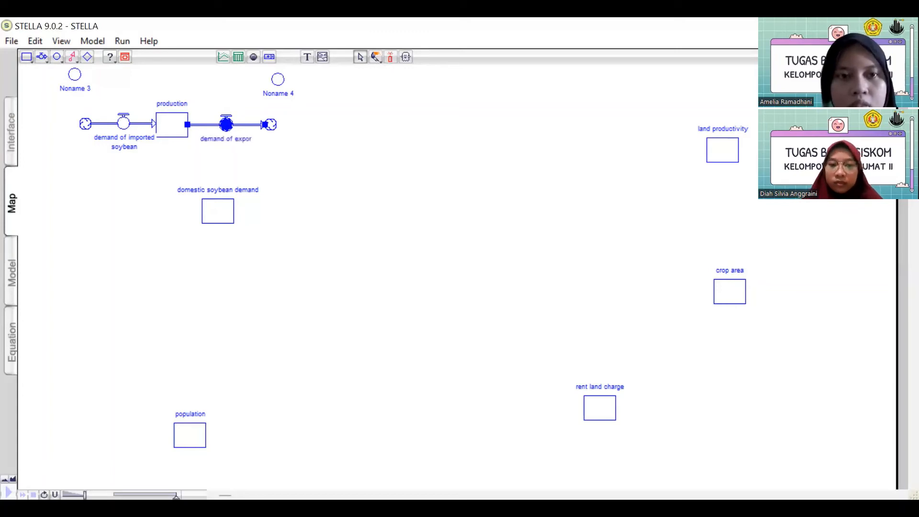
{"action": "type", "text": "ted so"}
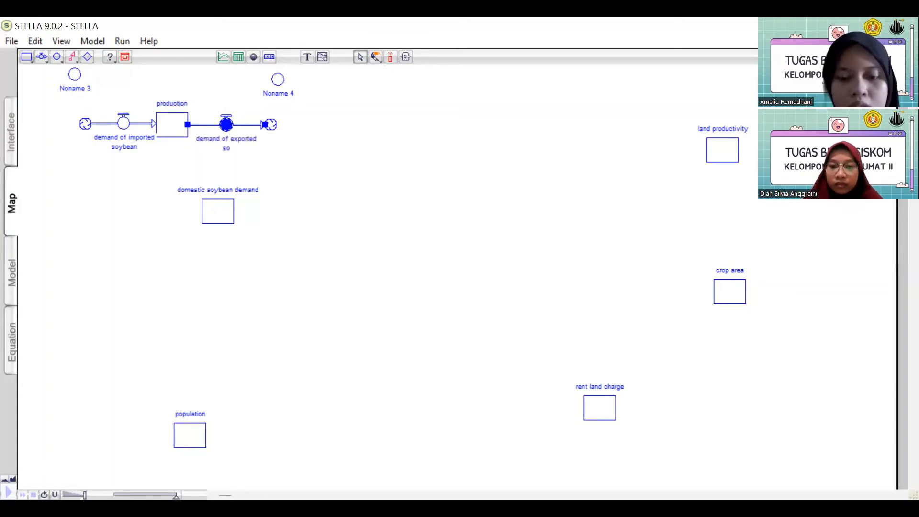
{"action": "type", "text": "ybean"}
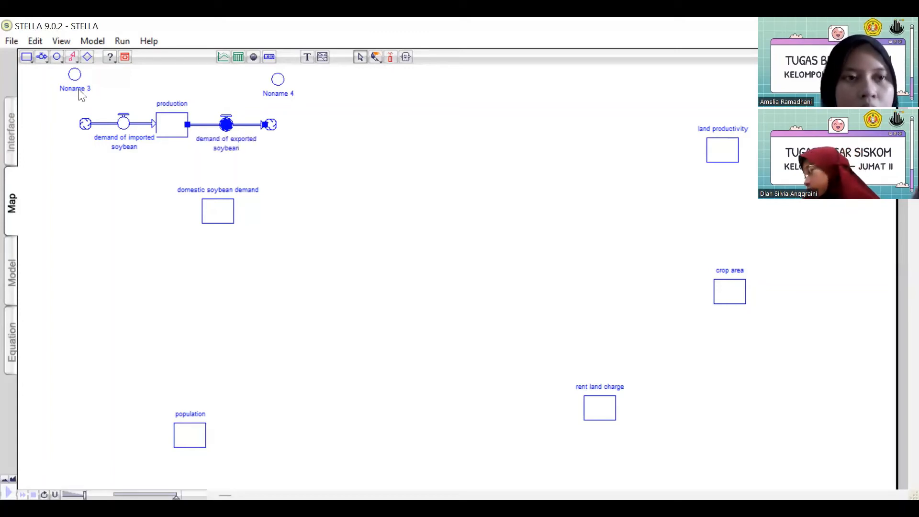
Name the converter above the inflow "index demand of imported".
{"action": "double_click", "coordinate": [78, 89]}
{"action": "type", "text": "inde"}
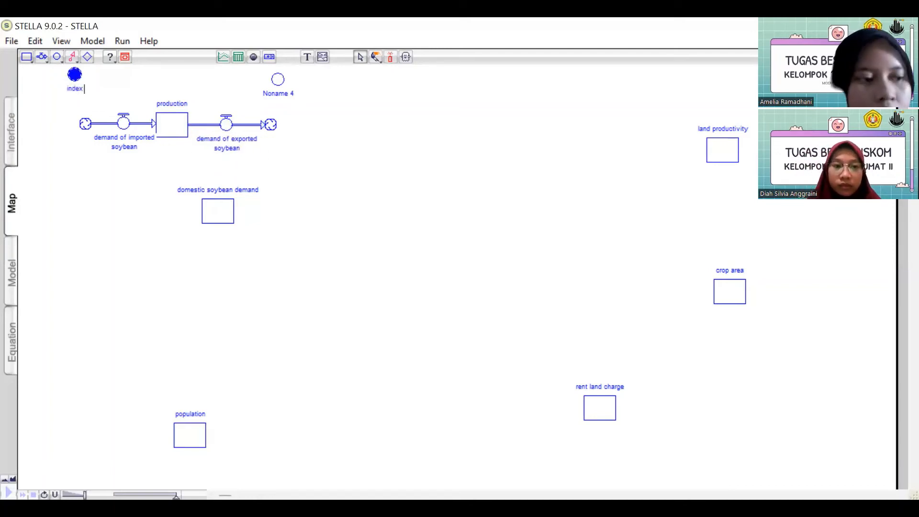
{"action": "type", "text": "x"}
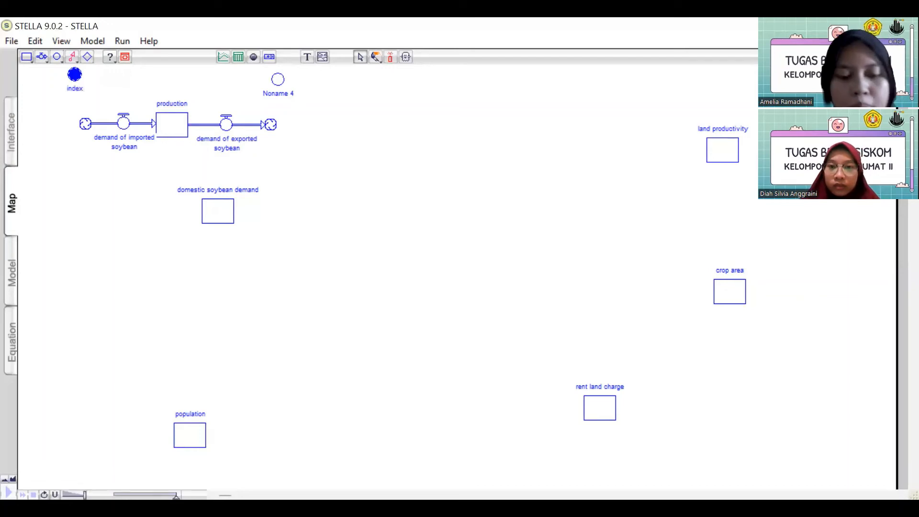
{"action": "type", "text": " demand of i"}
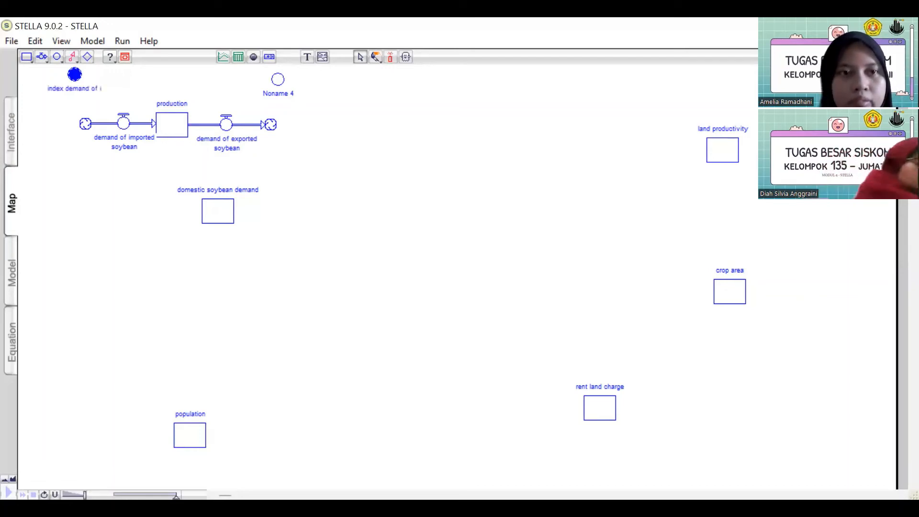
{"action": "type", "text": "mported"}
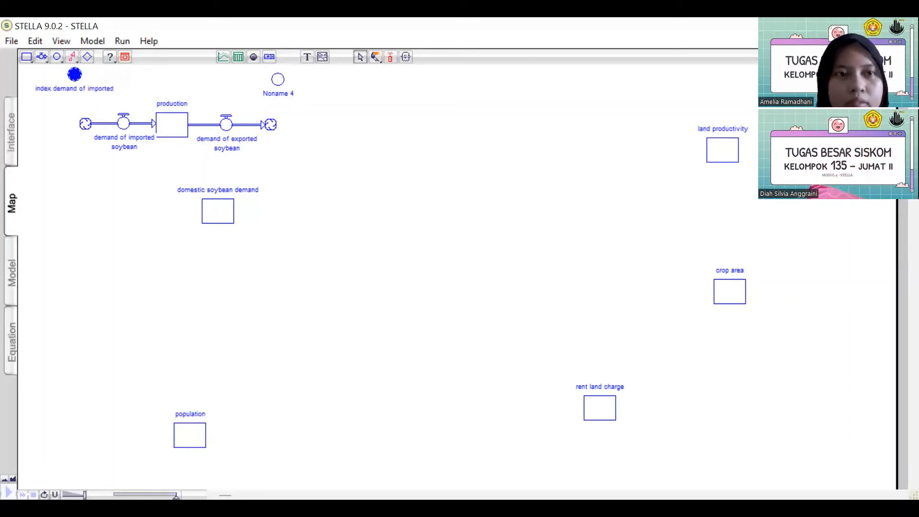
Name the converter above the outflow's end cloud "index demand of exported".
{"action": "double_click", "coordinate": [277, 91]}
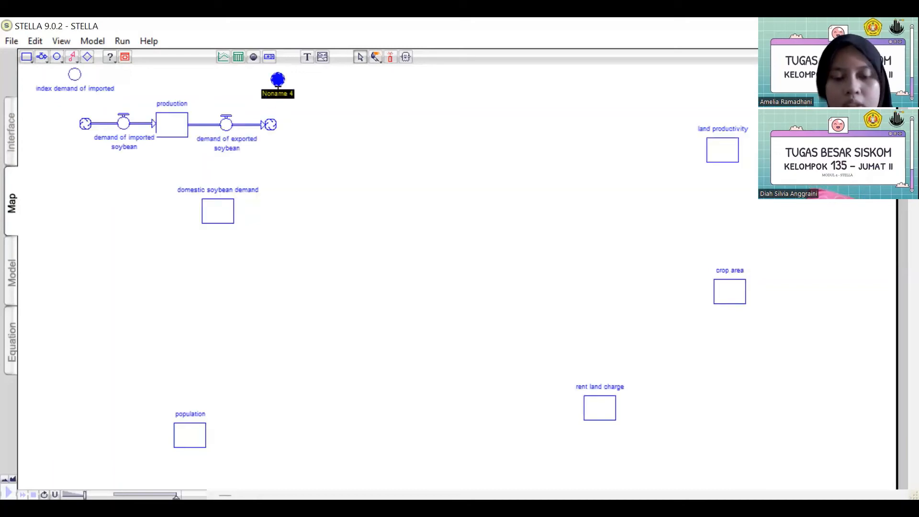
{"action": "type", "text": "index"}
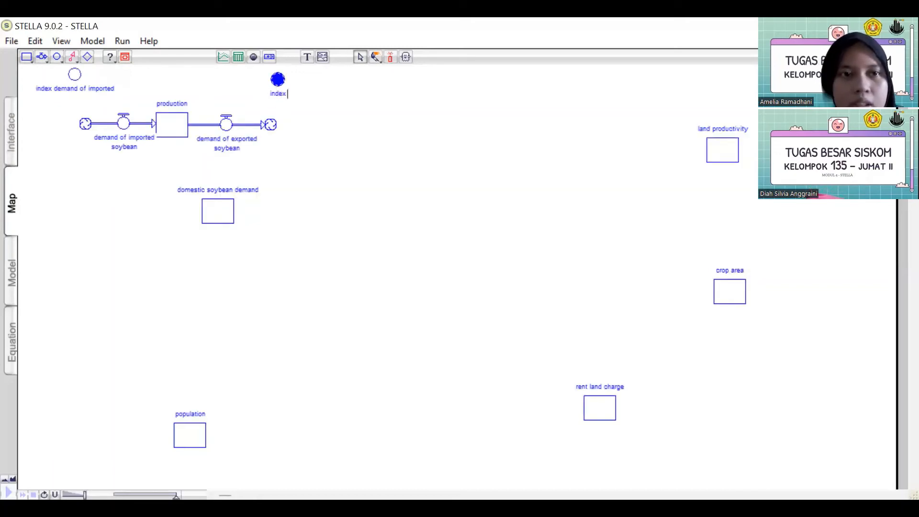
{"action": "type", "text": " demand if"}
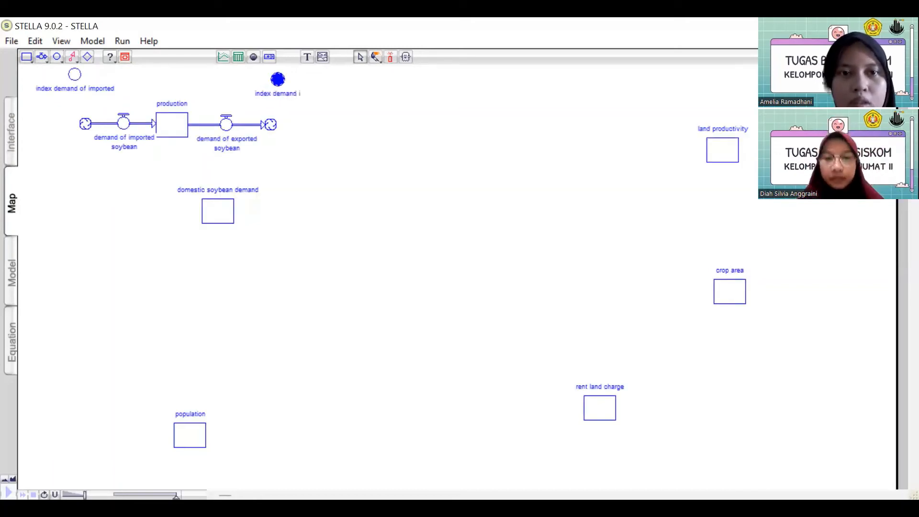
{"action": "key", "text": "BackSpace"}
{"action": "key", "text": "BackSpace"}
{"action": "type", "text": "of ex"}
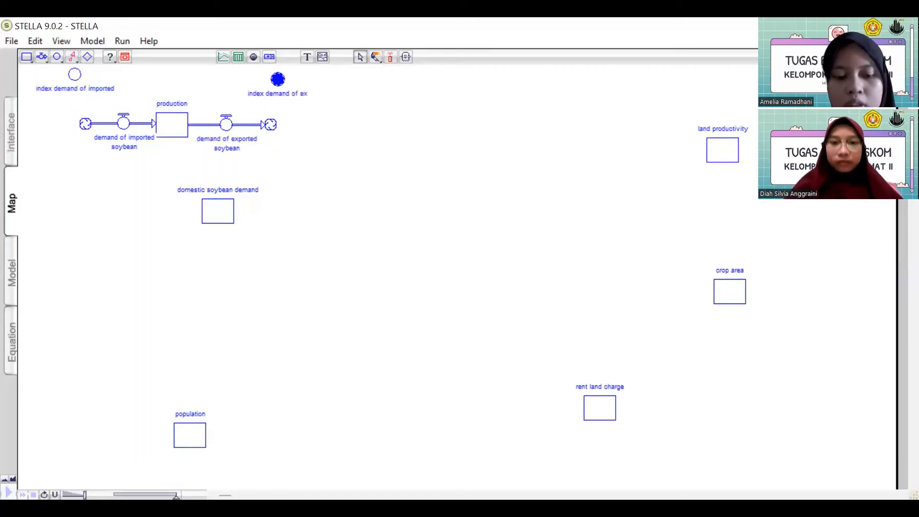
{"action": "type", "text": "ported"}
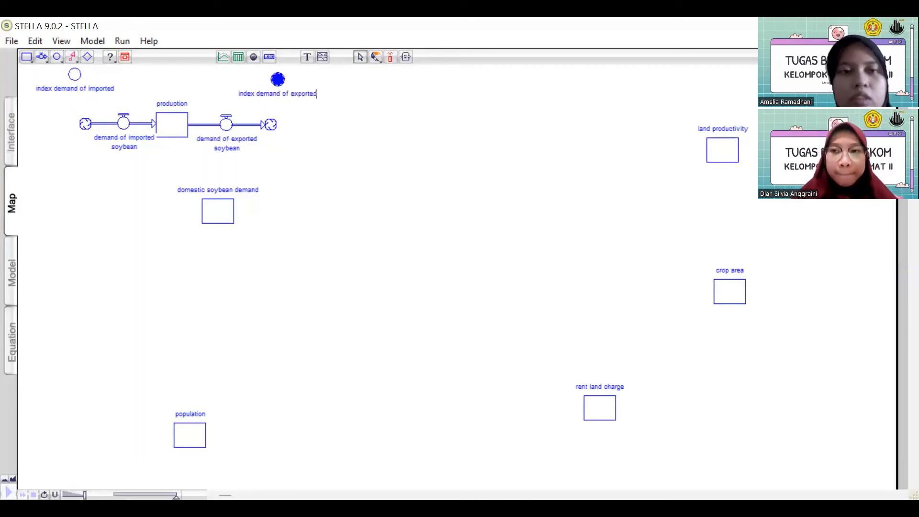
Draw action connectors from each index converter to its flow: imported index to the inflow, exported index to the outflow.
{"action": "left_click", "coordinate": [70, 56]}
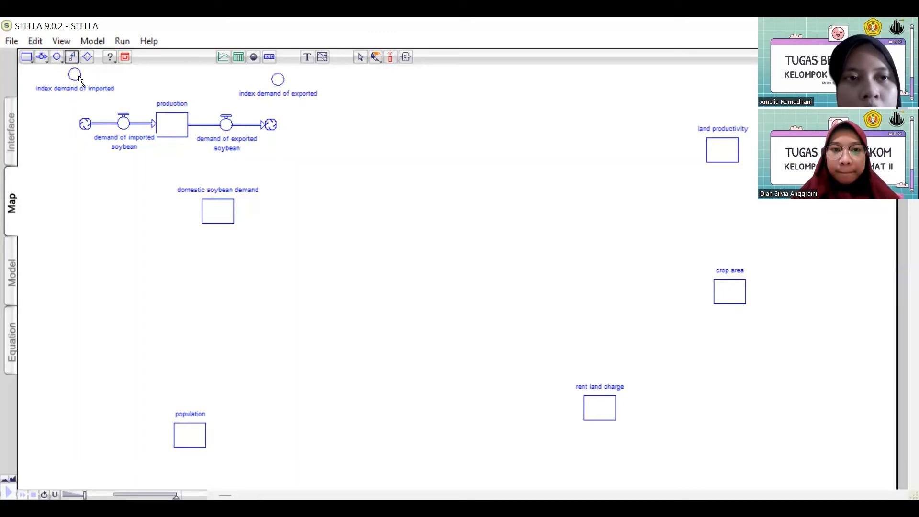
{"action": "mouse_move", "coordinate": [75, 80]}
{"action": "left_mouse_down"}
{"action": "mouse_move", "coordinate": [102, 91]}
{"action": "mouse_move", "coordinate": [122, 118]}
{"action": "left_mouse_up"}
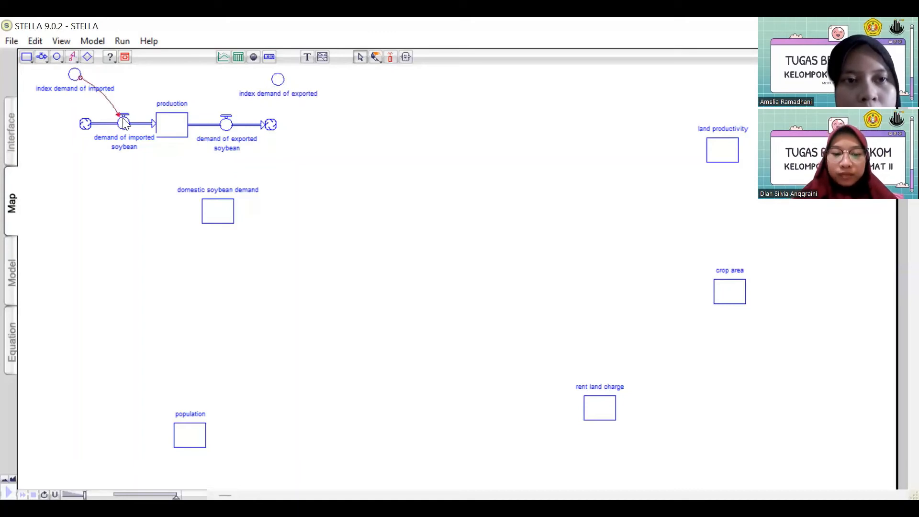
{"action": "left_click", "coordinate": [73, 57]}
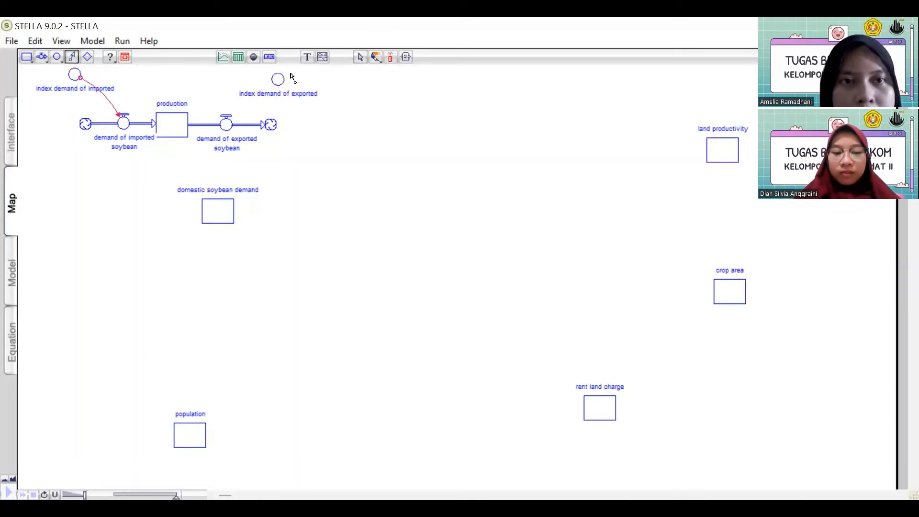
{"action": "left_click_drag", "start_coordinate": [277, 80], "coordinate": [226, 121]}
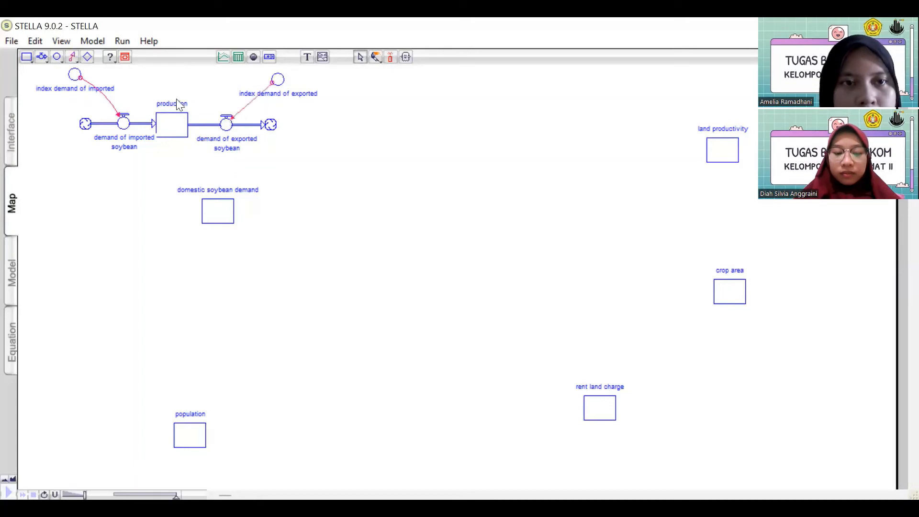
Draw action connectors from the production stock to the demand of exported soybean outflow and the demand of imported soybean inflow.
{"action": "left_click", "coordinate": [71, 58]}
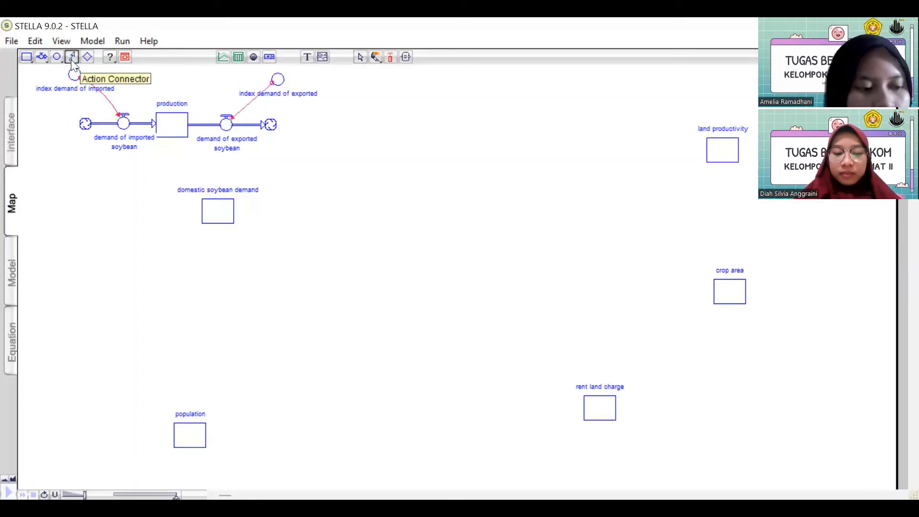
{"action": "left_click_drag", "start_coordinate": [171, 122], "coordinate": [230, 116]}
{"action": "left_click", "coordinate": [74, 57]}
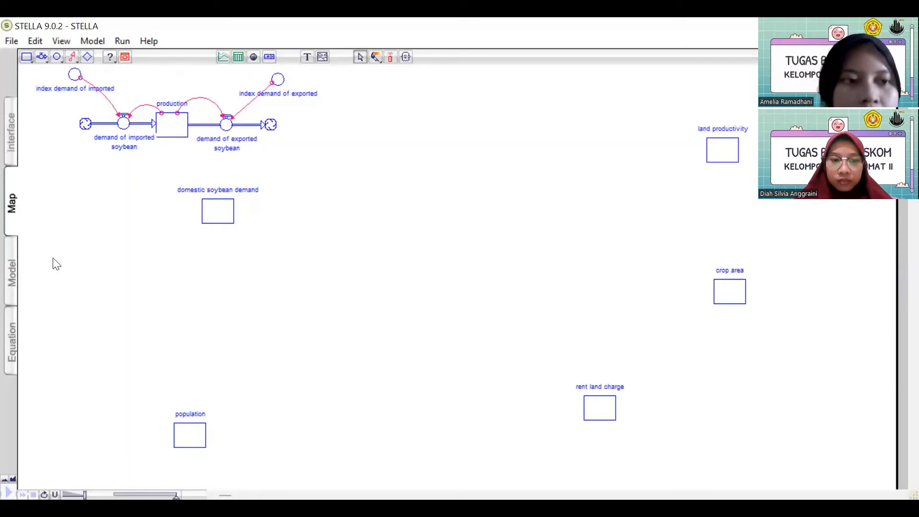
Switch to the Model layer and set the index demand of imported converter to 0.2.
{"action": "left_click", "coordinate": [13, 277]}
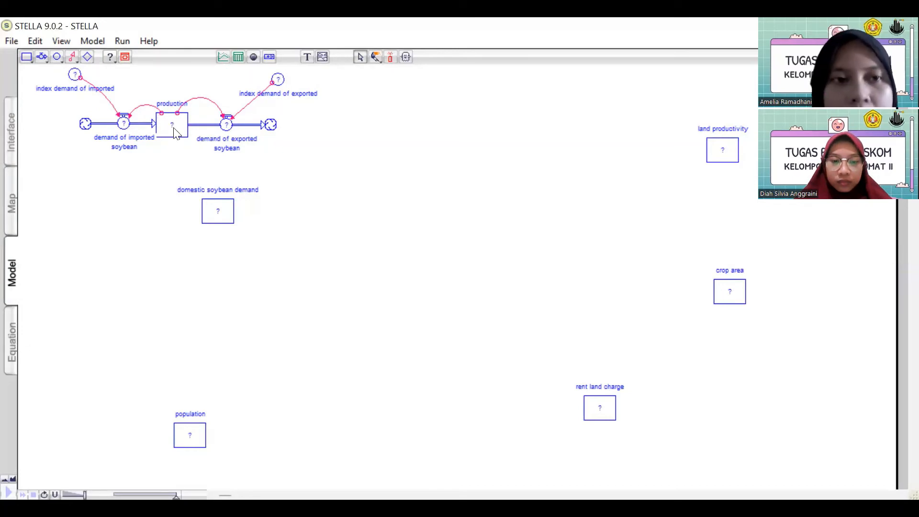
{"action": "left_click", "coordinate": [74, 75]}
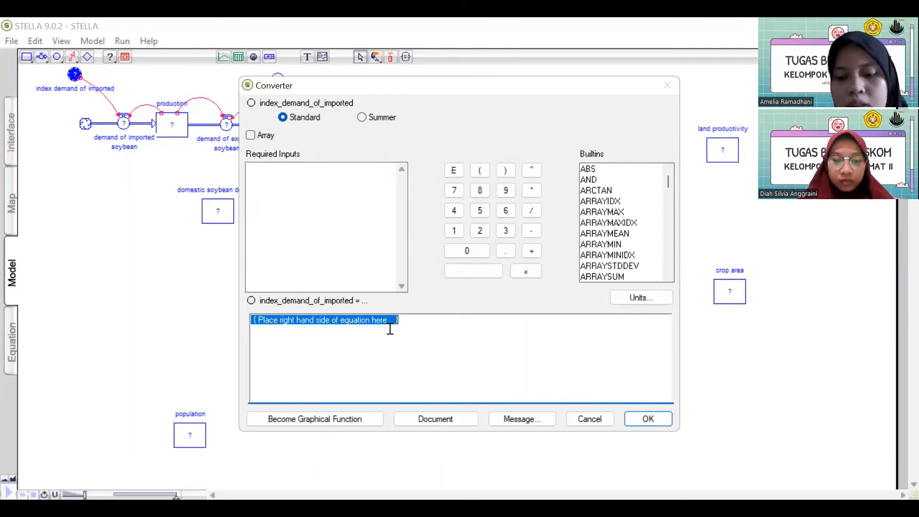
{"action": "type", "text": "0.2"}
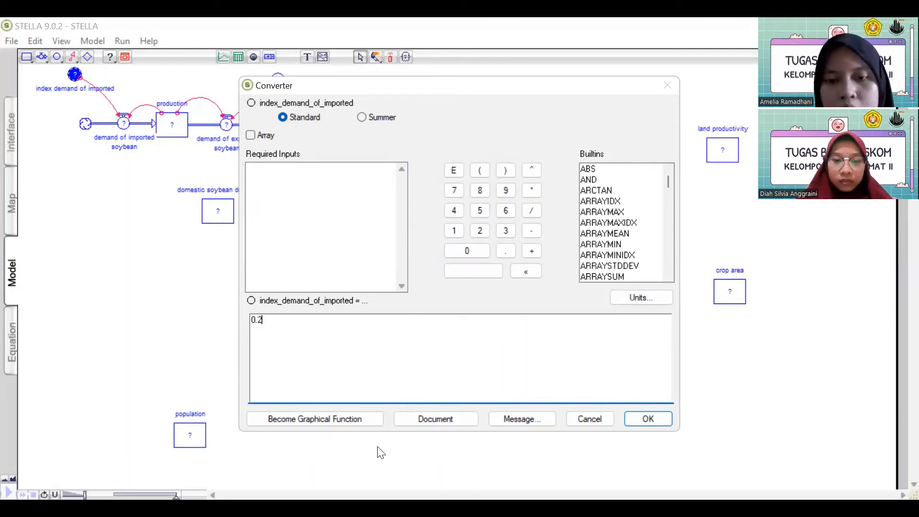
{"action": "left_click", "coordinate": [644, 419]}
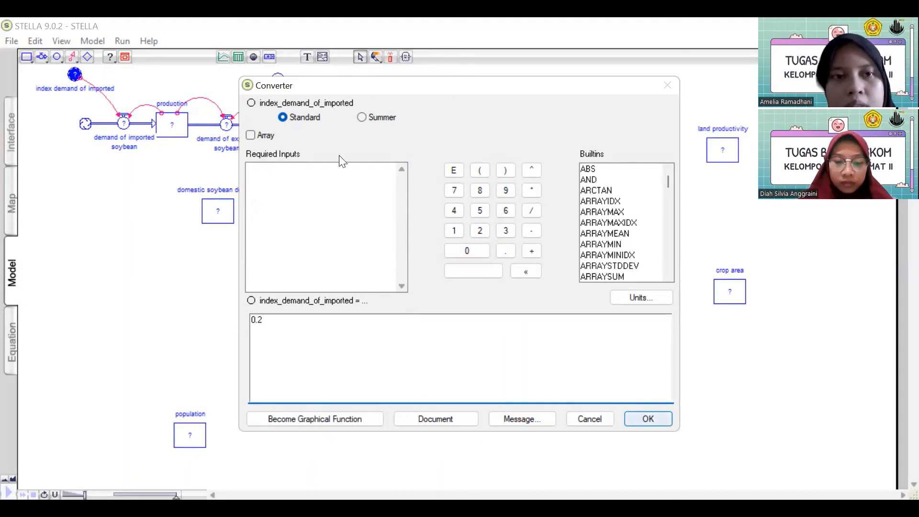
Set the index demand of exported converter to 0.5.
{"action": "double_click", "coordinate": [278, 80]}
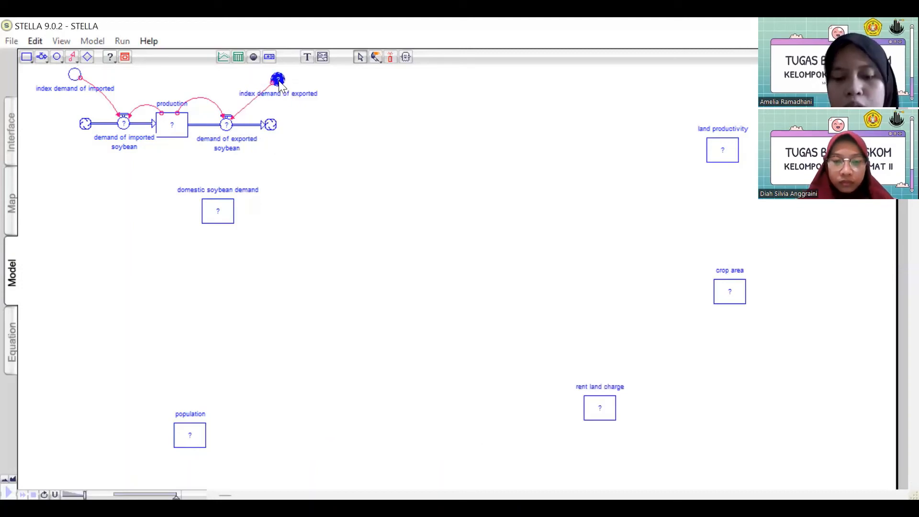
{"action": "type", "text": "0.5"}
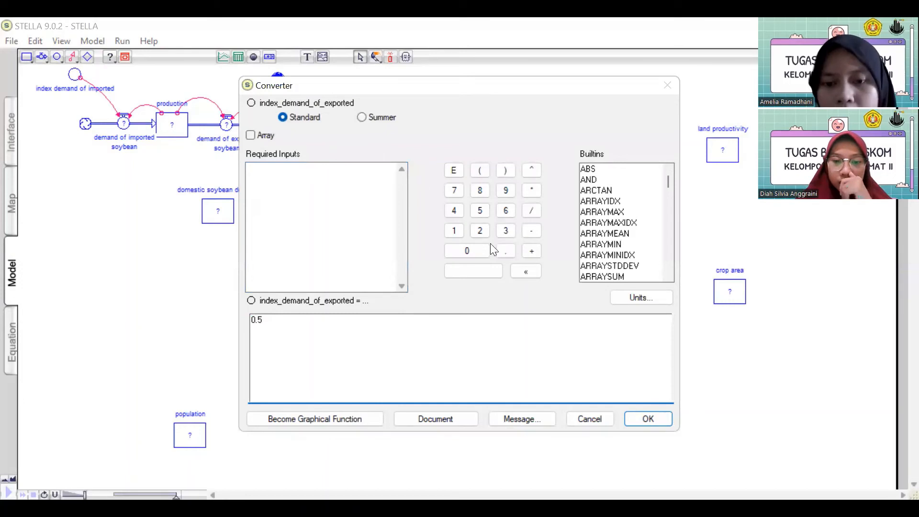
{"action": "left_click", "coordinate": [643, 418]}
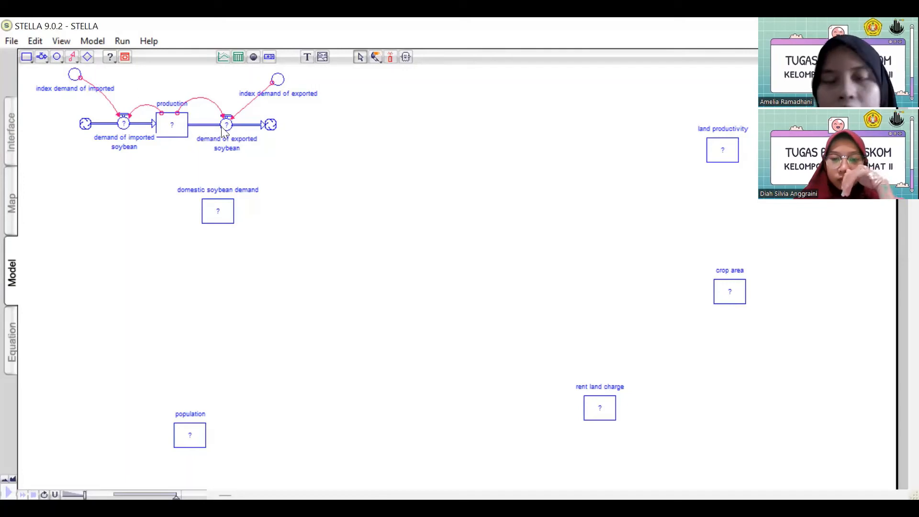
Return to the Map layer and open the finished model file FIX STOCK FLOW INTER 2.STM.
{"action": "left_click", "coordinate": [12, 213]}
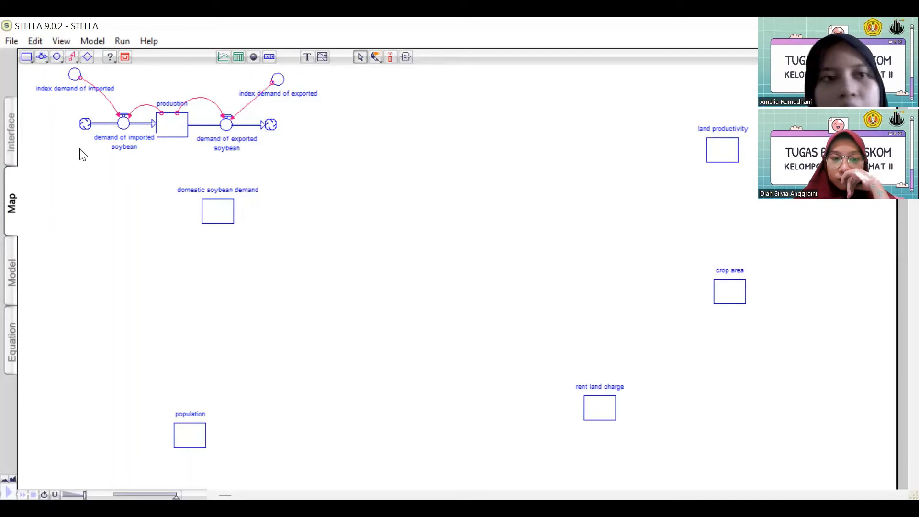
{"action": "left_click", "coordinate": [12, 42]}
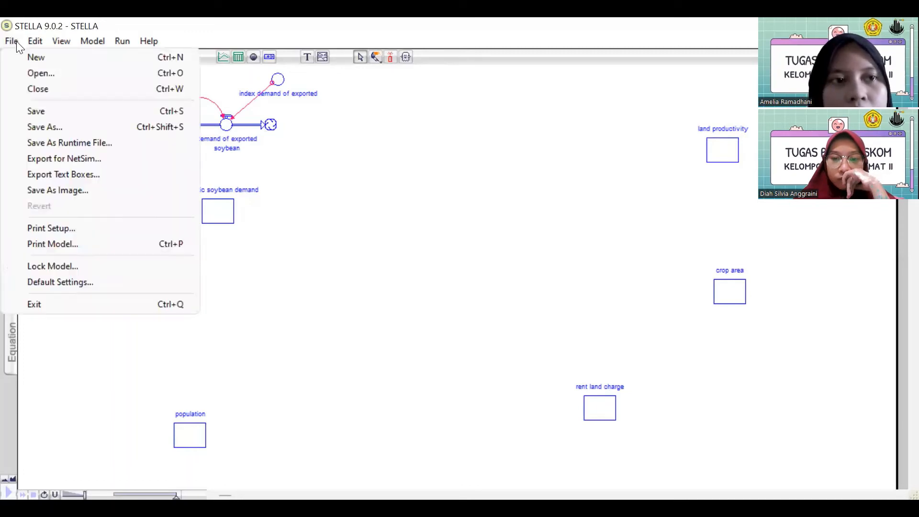
{"action": "left_click", "coordinate": [33, 73]}
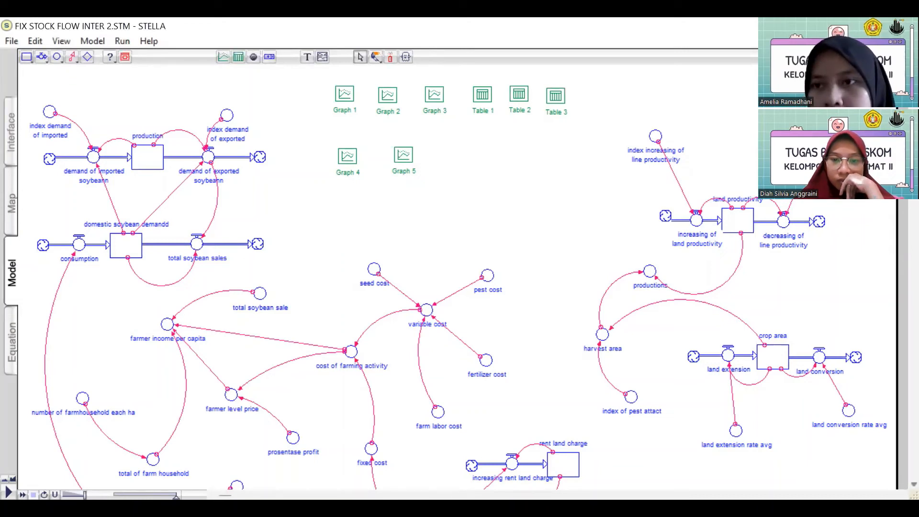
Examine the complete stock and flow diagram, from production and demand through farm costs to population, crop area and rent land charge.
{"action": "scroll", "coordinate": [459, 278], "scroll_direction": "down", "scroll_amount": 2}
{"action": "scroll", "coordinate": [460, 278], "scroll_direction": "up", "scroll_amount": 2}
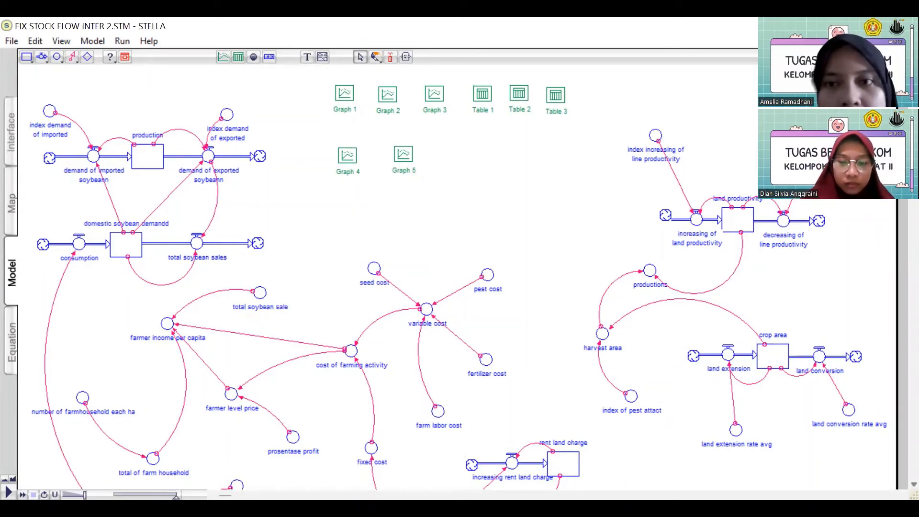
{"action": "scroll", "coordinate": [899, 202], "scroll_direction": "down", "scroll_amount": 5}
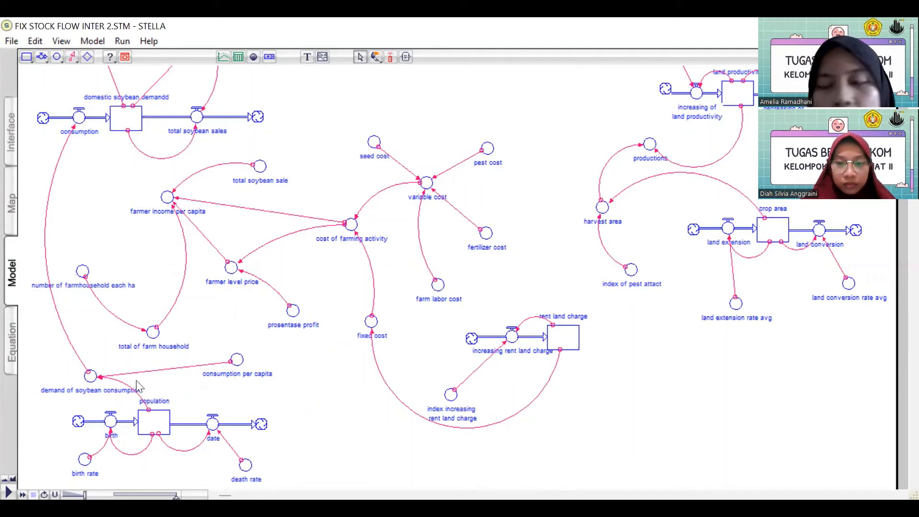
{"action": "scroll", "coordinate": [899, 202], "scroll_direction": "up", "scroll_amount": 3}
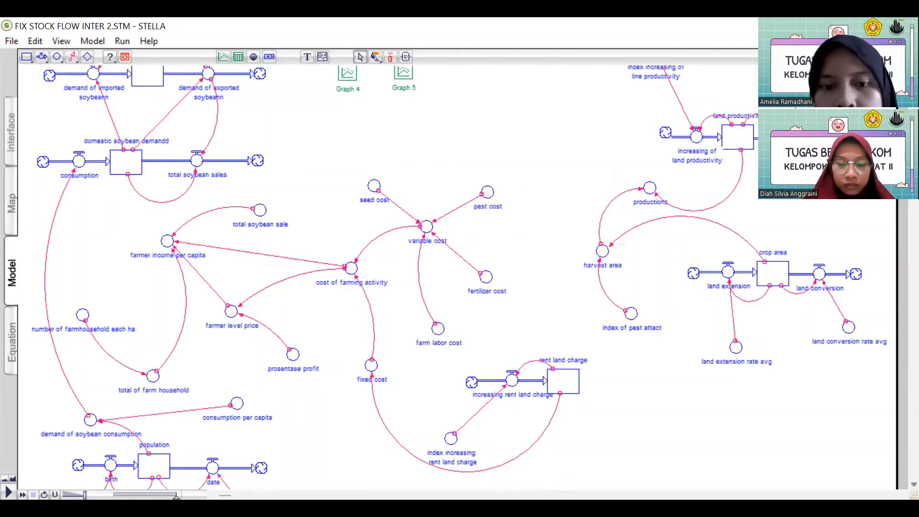
{"action": "scroll", "coordinate": [454, 255], "scroll_direction": "down", "scroll_amount": 1}
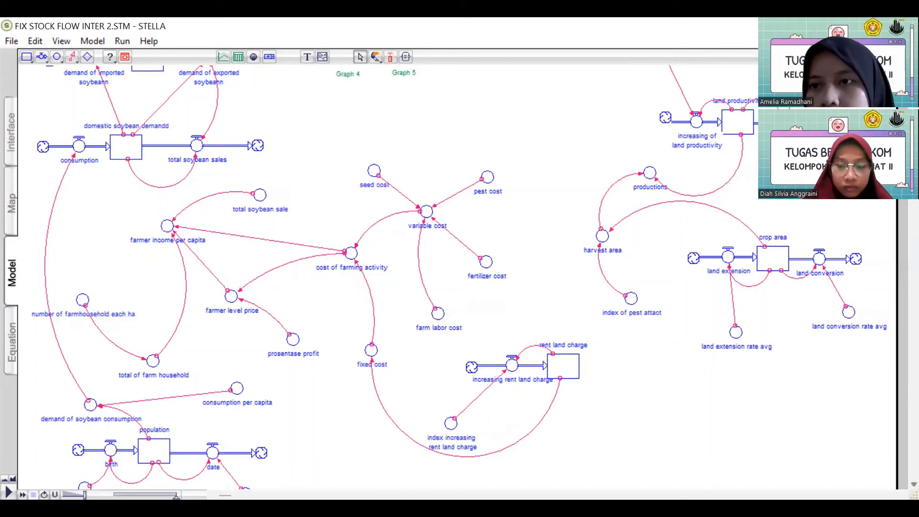
{"action": "scroll", "coordinate": [745, 271], "scroll_direction": "up", "scroll_amount": 3}
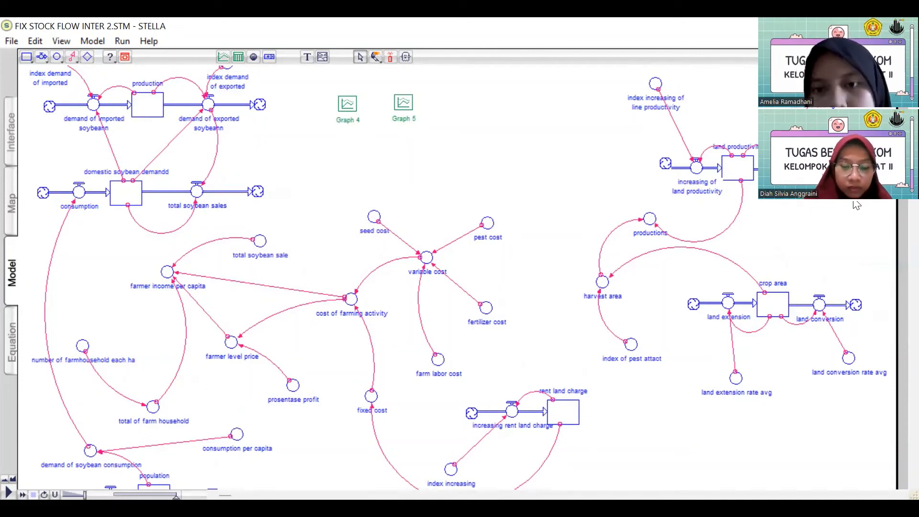
{"action": "scroll", "coordinate": [644, 220], "scroll_direction": "down", "scroll_amount": 2}
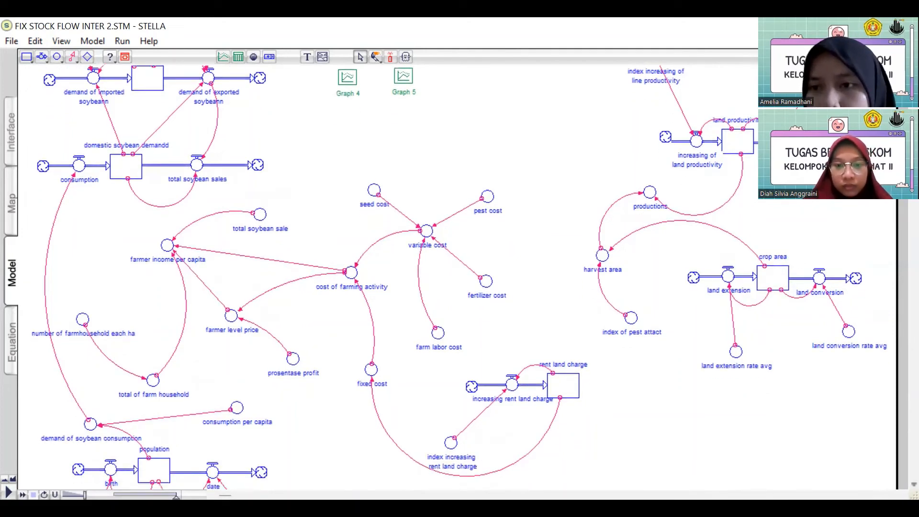
{"action": "scroll", "coordinate": [727, 268], "scroll_direction": "down", "scroll_amount": 1}
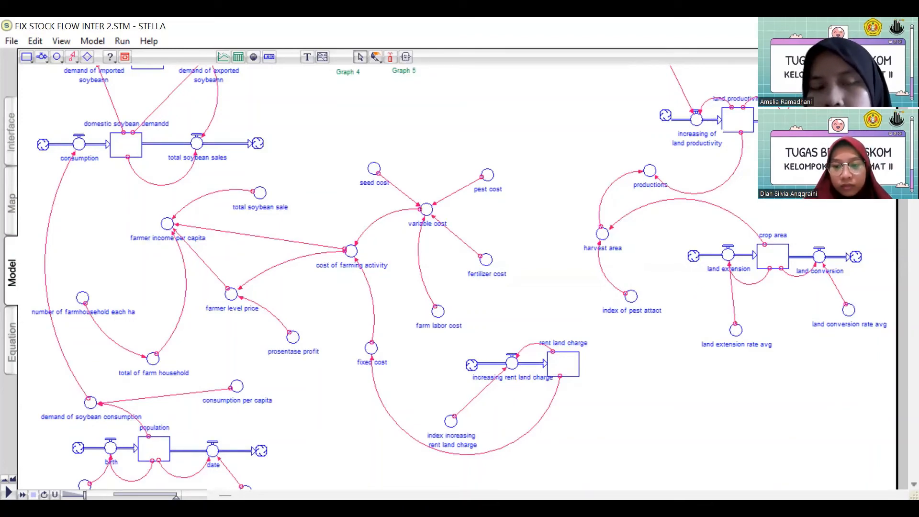
{"action": "scroll", "coordinate": [455, 277], "scroll_direction": "up", "scroll_amount": 3}
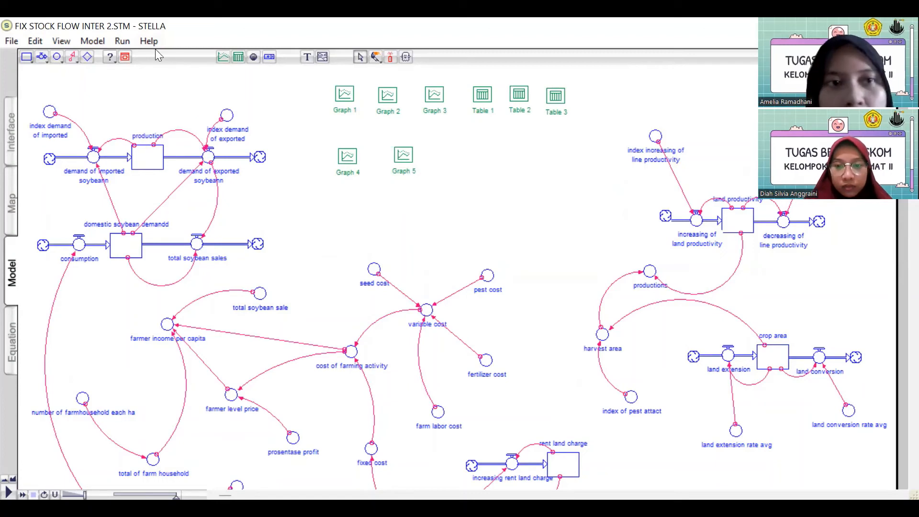
Check the simulation's start year, end year and unit of time in the run specs.
{"action": "left_click", "coordinate": [119, 40]}
{"action": "left_click", "coordinate": [172, 149]}
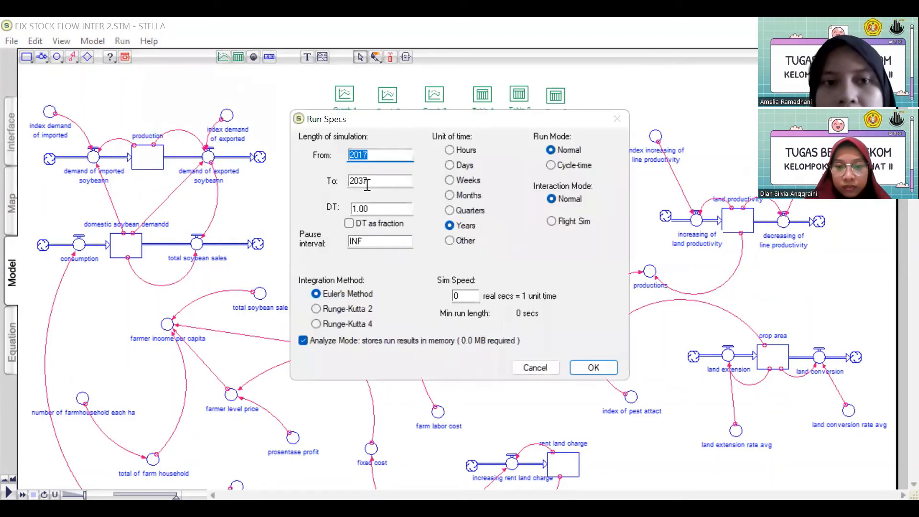
{"action": "left_click", "coordinate": [368, 155]}
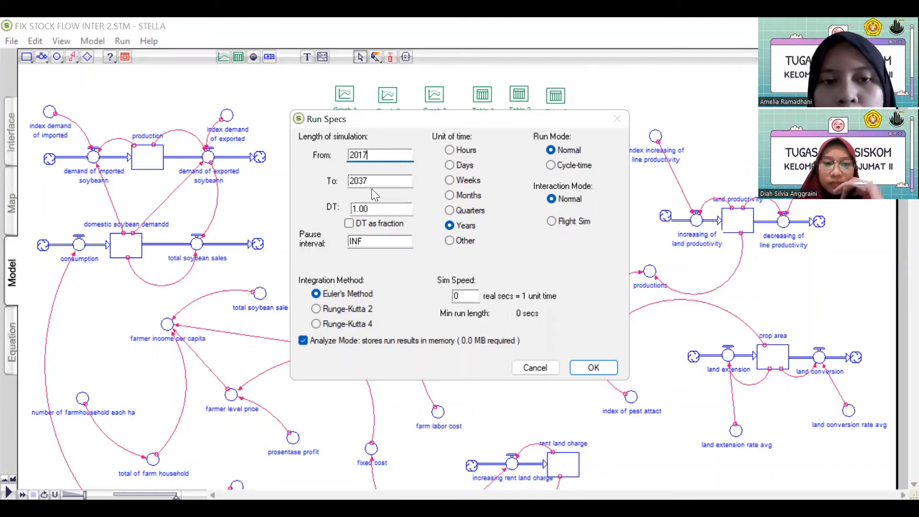
{"action": "left_click", "coordinate": [370, 178]}
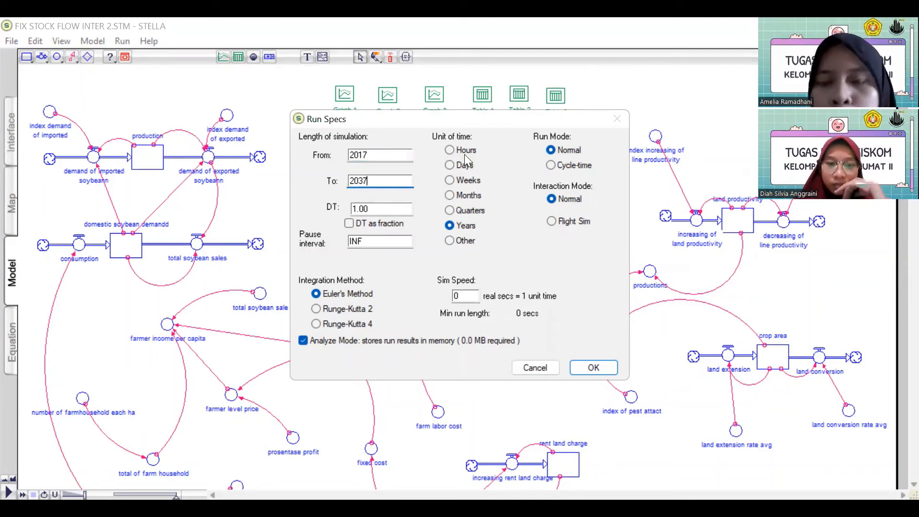
{"action": "left_click", "coordinate": [592, 368]}
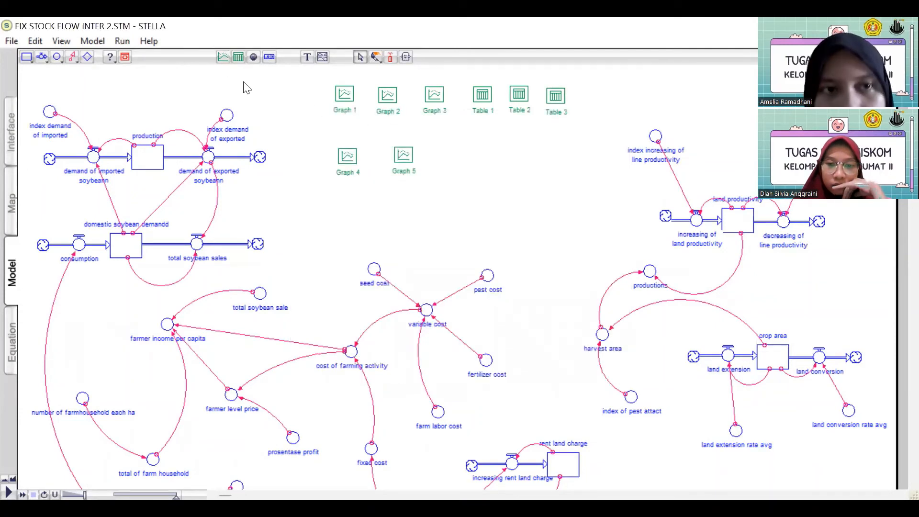
Add a new graph beside Graph 5 and define it as a time series of crop_area.
{"action": "left_click", "coordinate": [224, 59]}
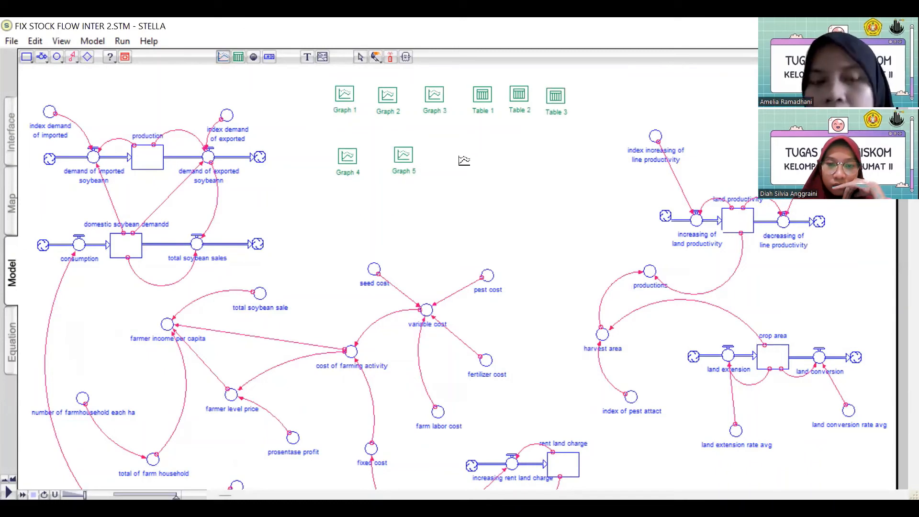
{"action": "left_click", "coordinate": [462, 159]}
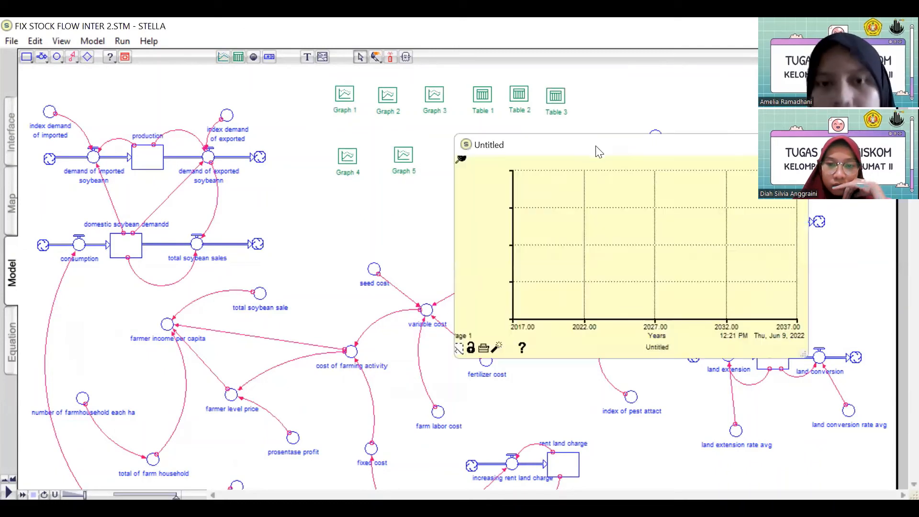
{"action": "double_click", "coordinate": [407, 163]}
{"action": "double_click", "coordinate": [441, 168]}
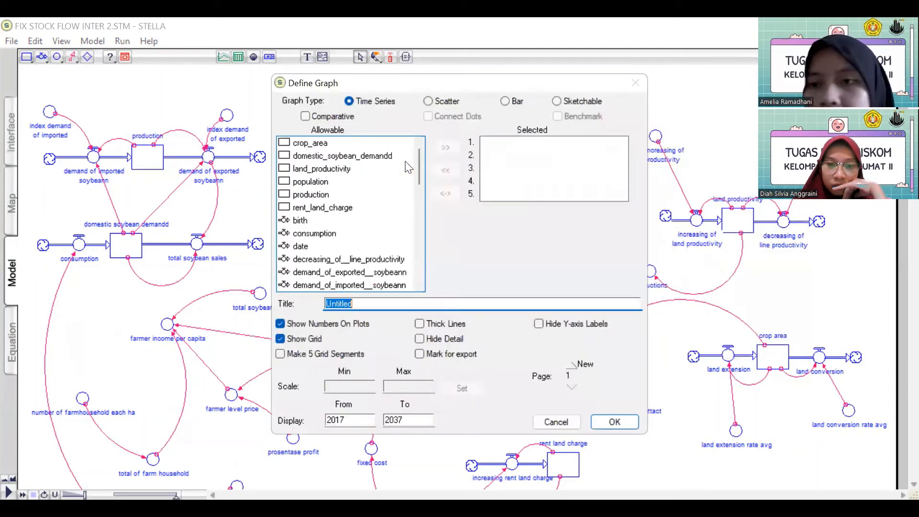
{"action": "double_click", "coordinate": [325, 144]}
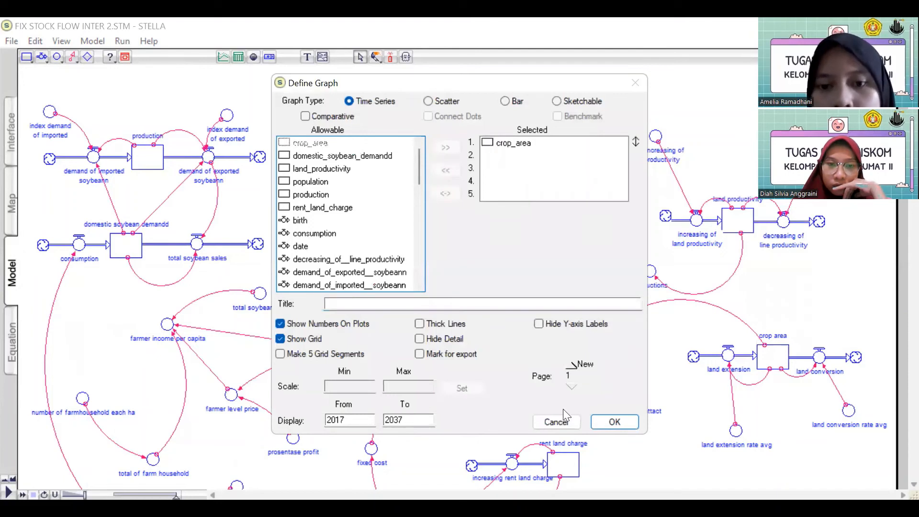
{"action": "left_click", "coordinate": [613, 423]}
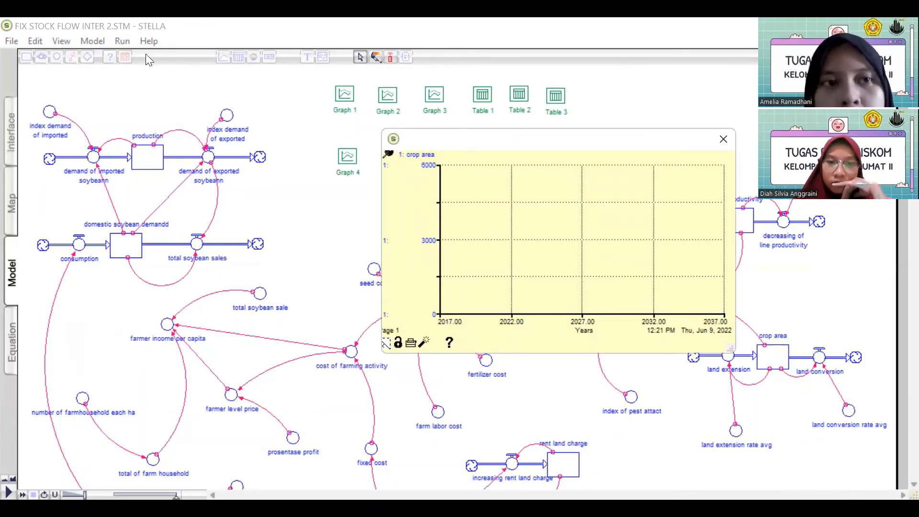
Run the simulation and view the resulting crop area graph, moving its window aside before closing it.
{"action": "left_click", "coordinate": [115, 41]}
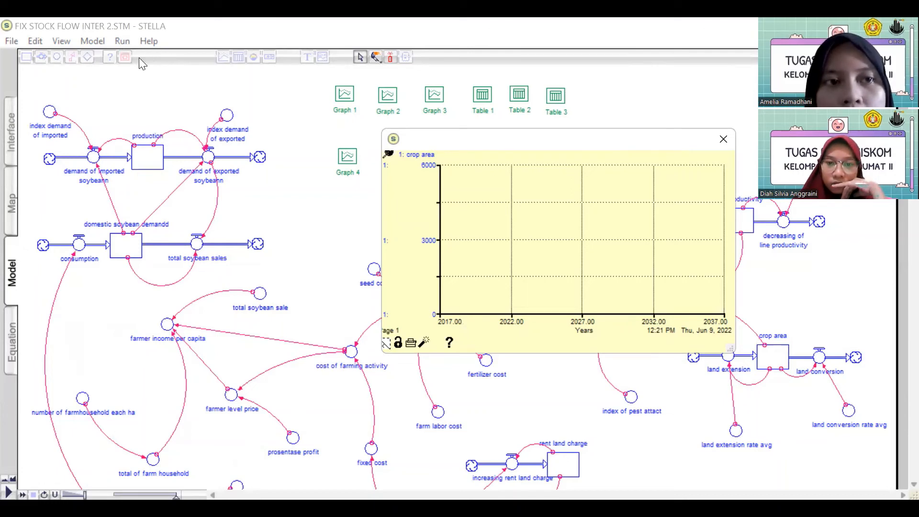
{"action": "left_click", "coordinate": [138, 57]}
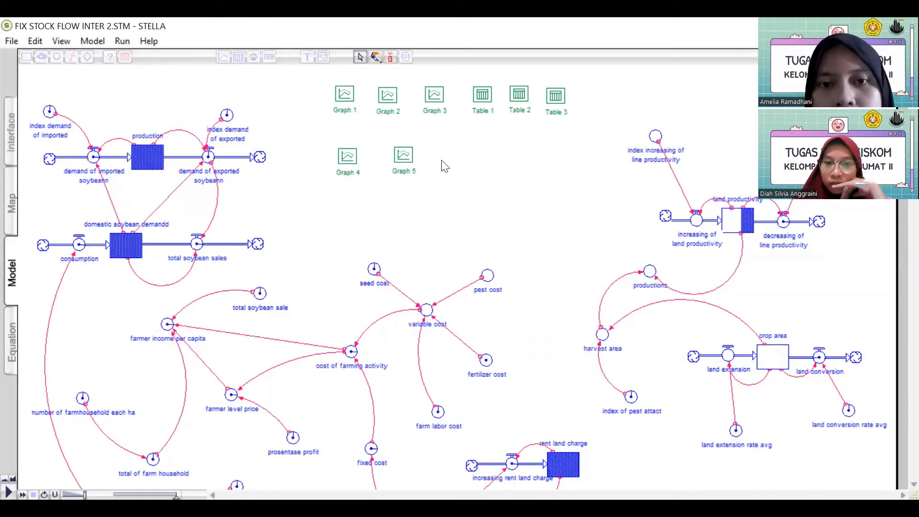
{"action": "double_click", "coordinate": [459, 160]}
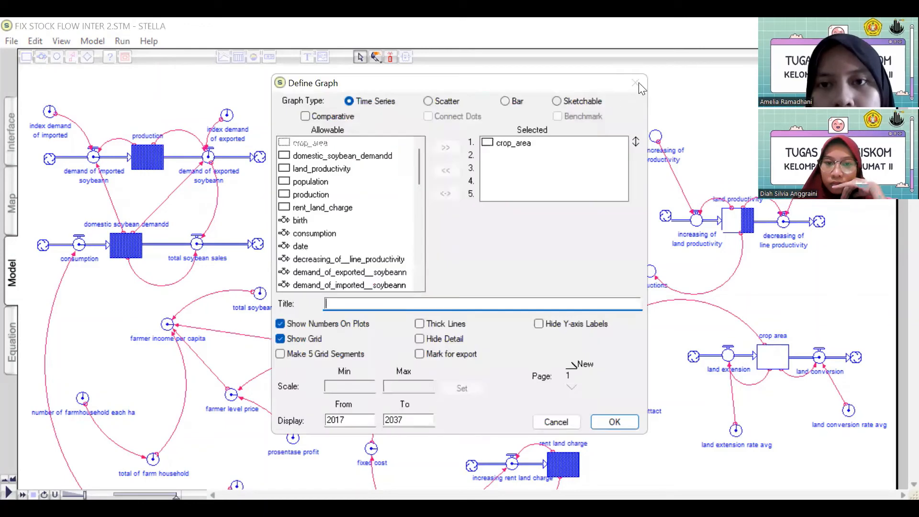
{"action": "left_click", "coordinate": [563, 425]}
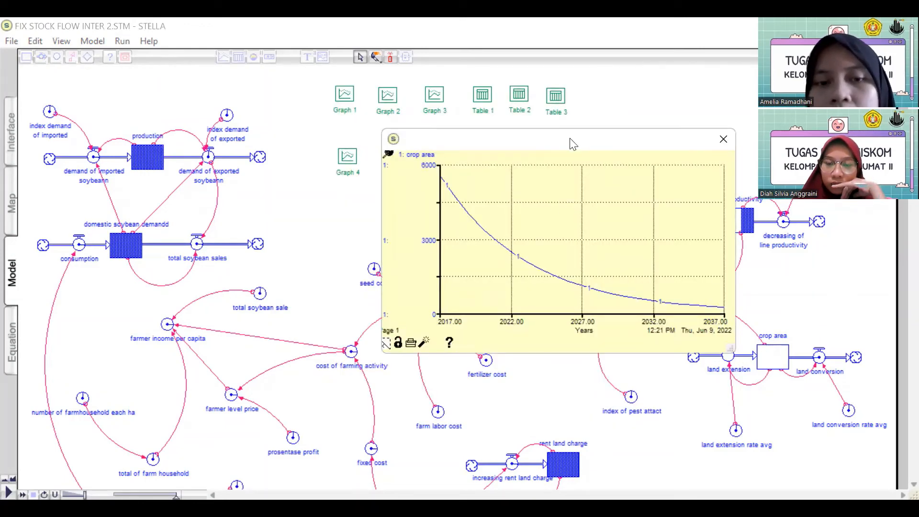
{"action": "left_click_drag", "start_coordinate": [573, 143], "coordinate": [421, 137]}
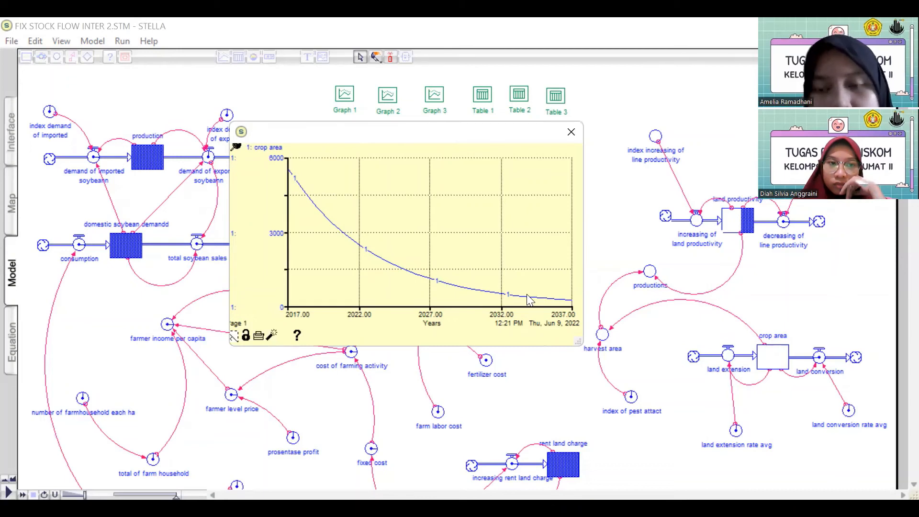
{"action": "left_click", "coordinate": [573, 133]}
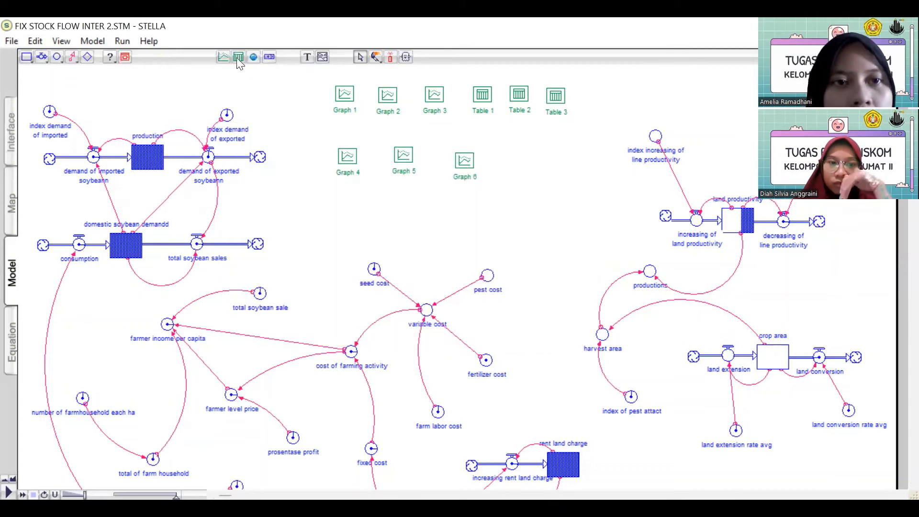
Add a new graph beside Graph 6 and define it as a time series of domestic_soybean_demandd, production and demand_of_imported__soybeann.
{"action": "left_click", "coordinate": [223, 56]}
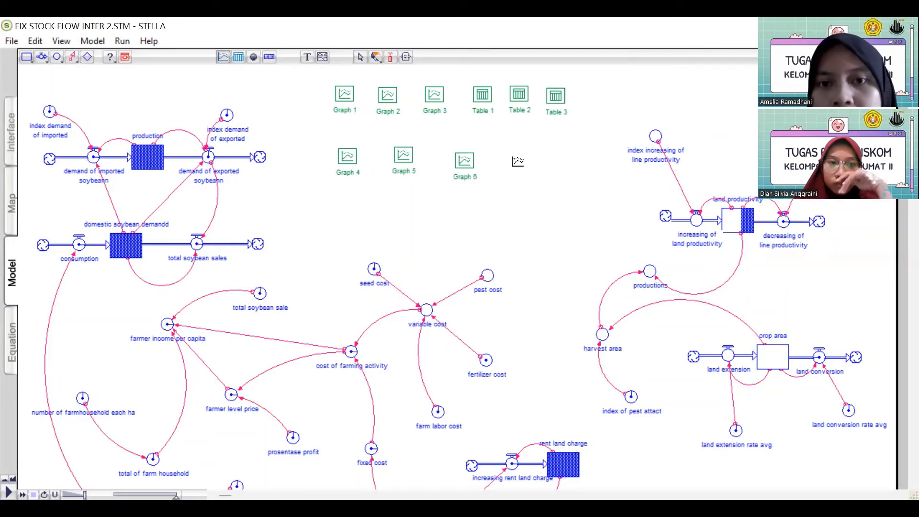
{"action": "left_click", "coordinate": [517, 163]}
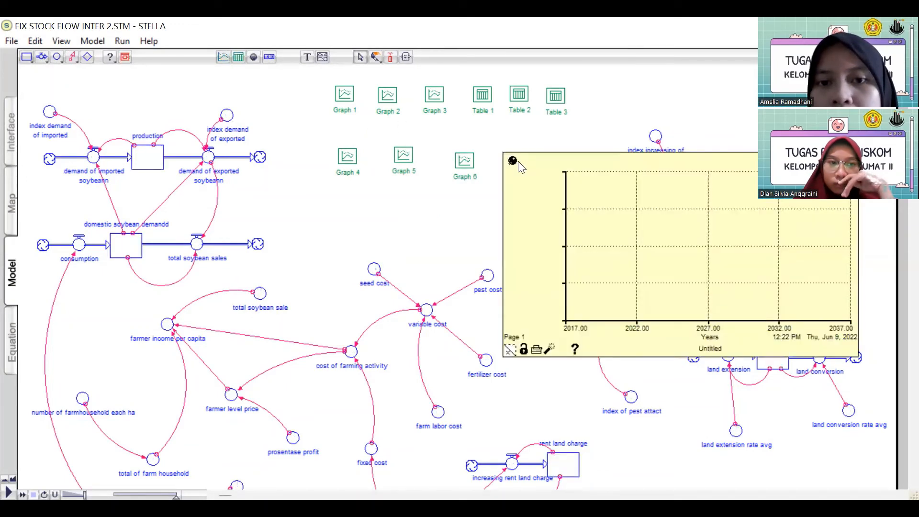
{"action": "double_click", "coordinate": [600, 202]}
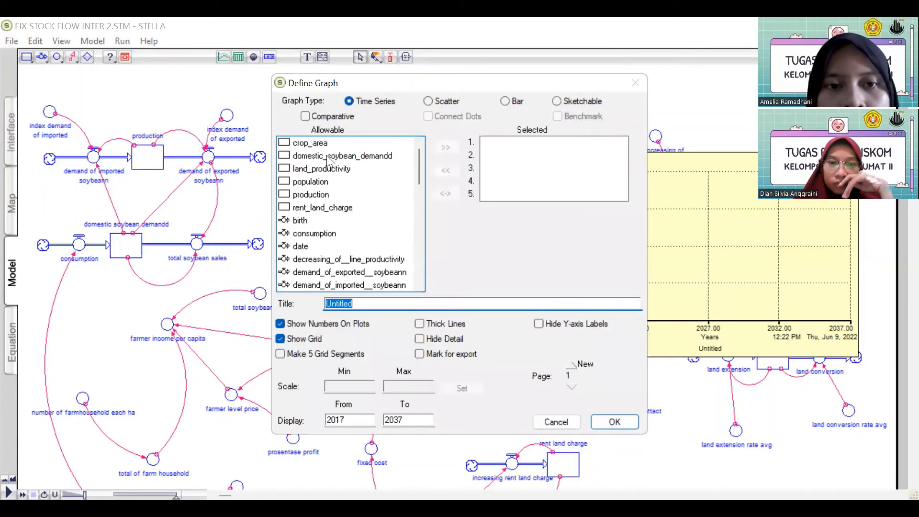
{"action": "double_click", "coordinate": [327, 156]}
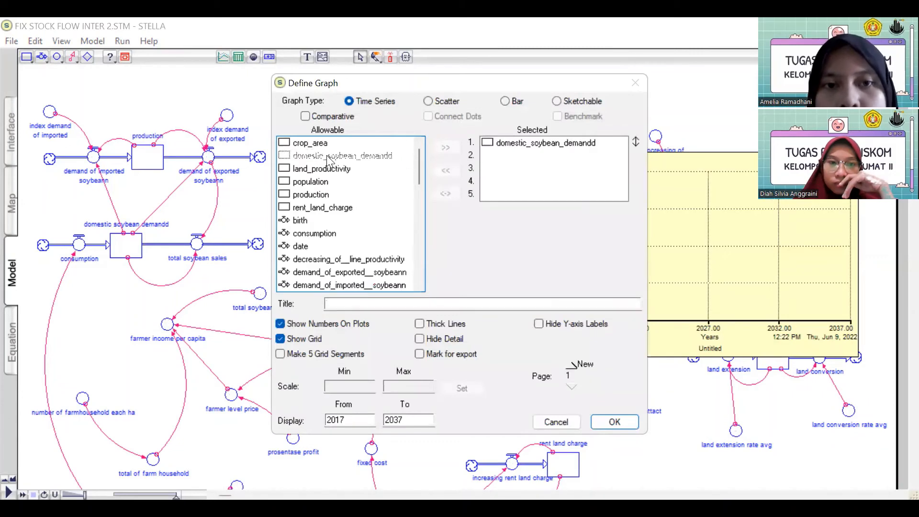
{"action": "double_click", "coordinate": [320, 195]}
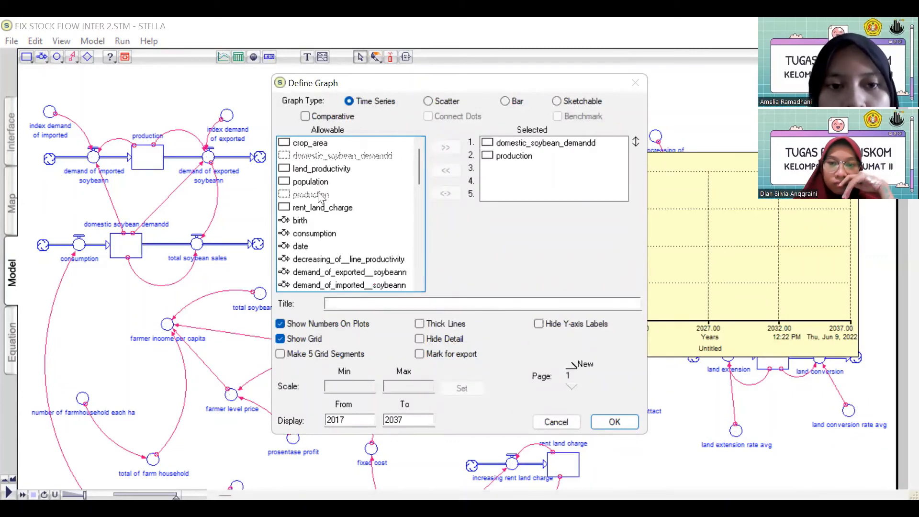
{"action": "double_click", "coordinate": [372, 285]}
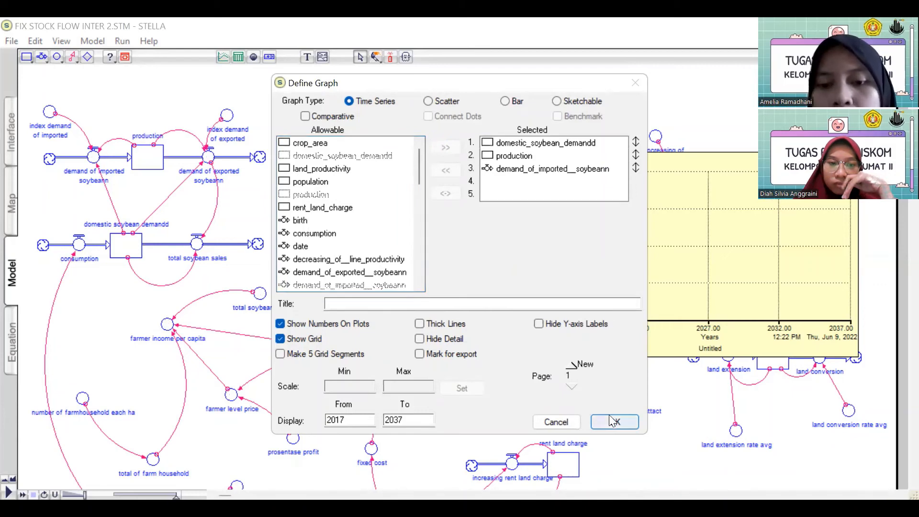
{"action": "left_click", "coordinate": [614, 420]}
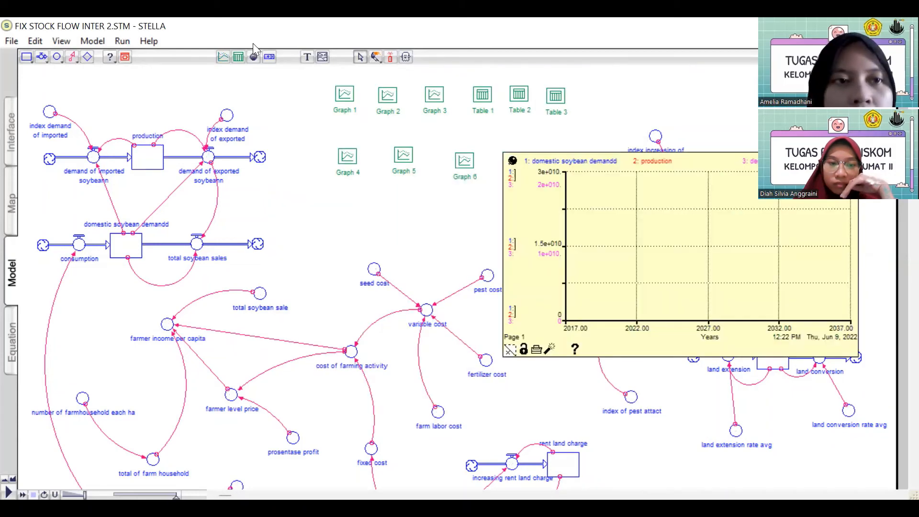
Run the simulation, view the resulting demand and production graph, and delete that graph from the model.
{"action": "left_click", "coordinate": [128, 55]}
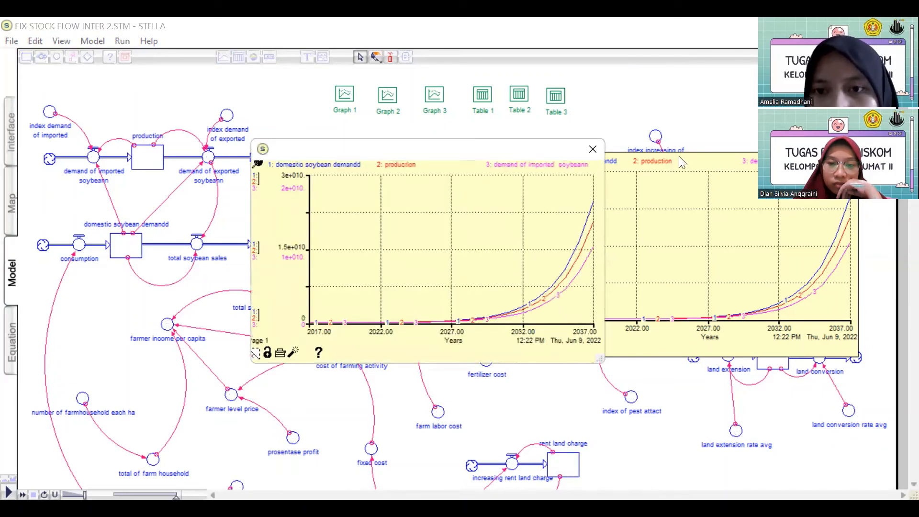
{"action": "left_click", "coordinate": [592, 149]}
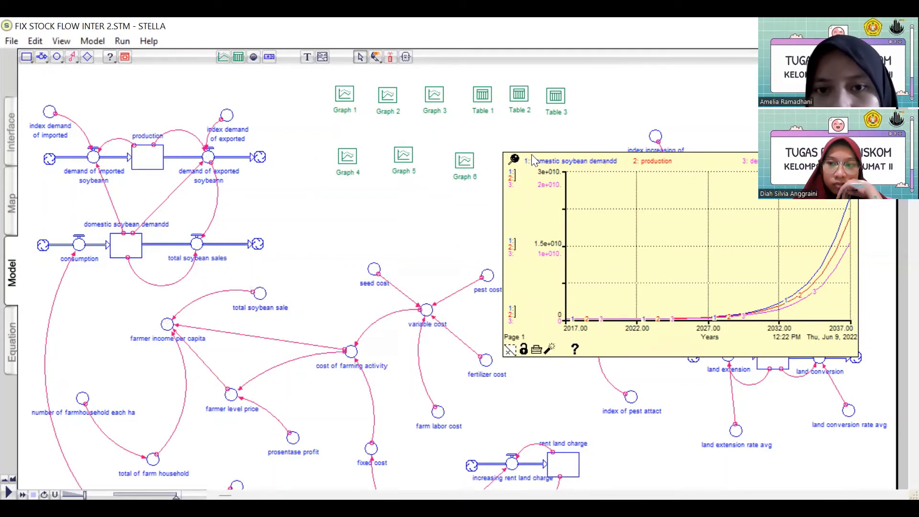
{"action": "left_click", "coordinate": [514, 160]}
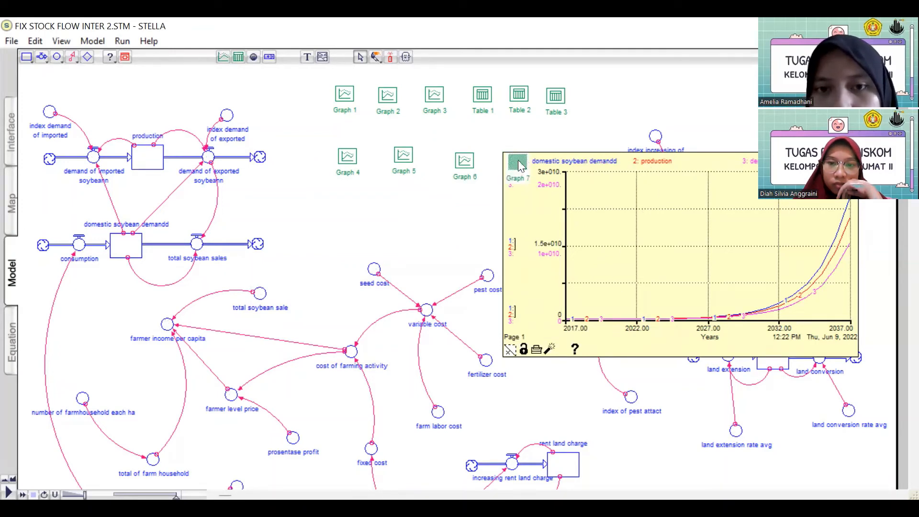
{"action": "double_click", "coordinate": [525, 165]}
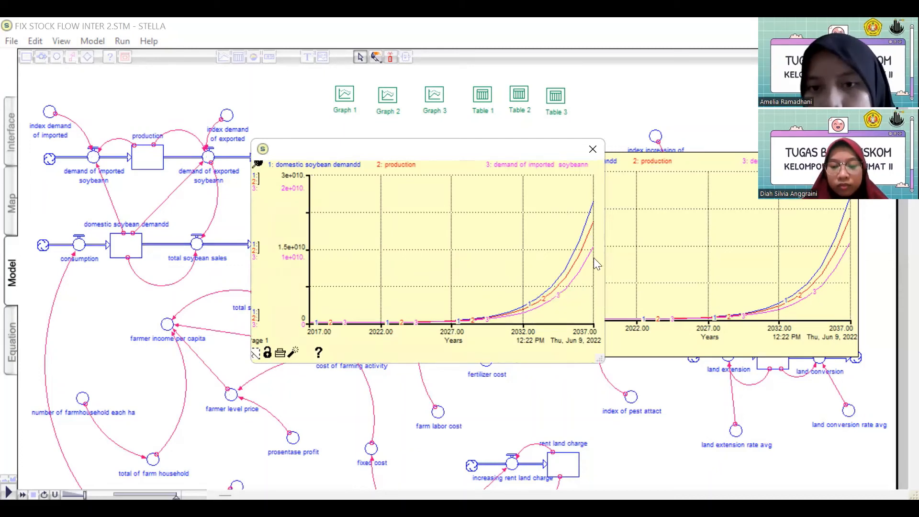
{"action": "left_click", "coordinate": [591, 148]}
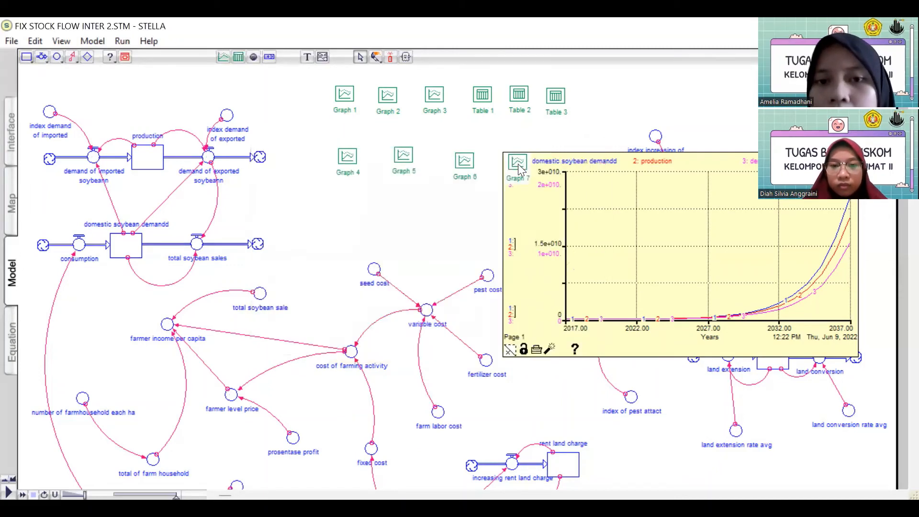
{"action": "left_click", "coordinate": [517, 165]}
{"action": "key", "text": "Delete"}
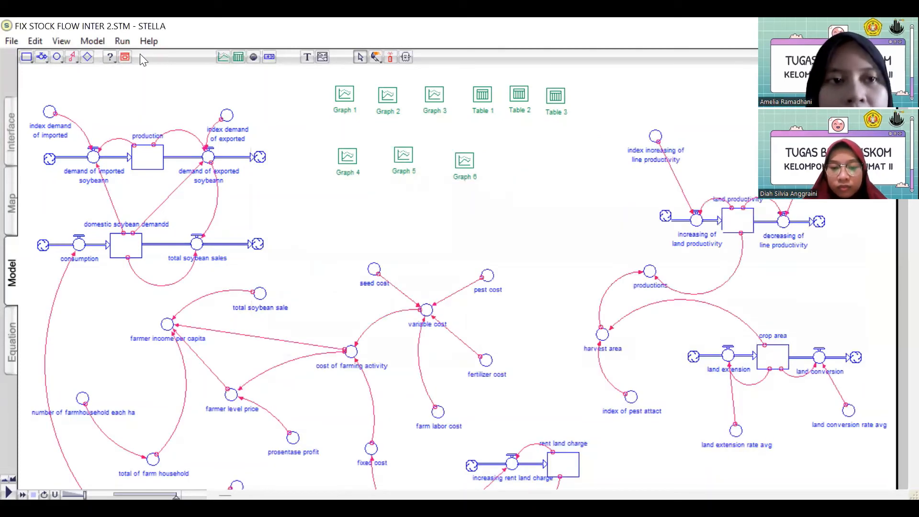
Add a new table beside Graph 6 and define it to report crop_area.
{"action": "left_click", "coordinate": [238, 57]}
{"action": "left_click", "coordinate": [528, 163]}
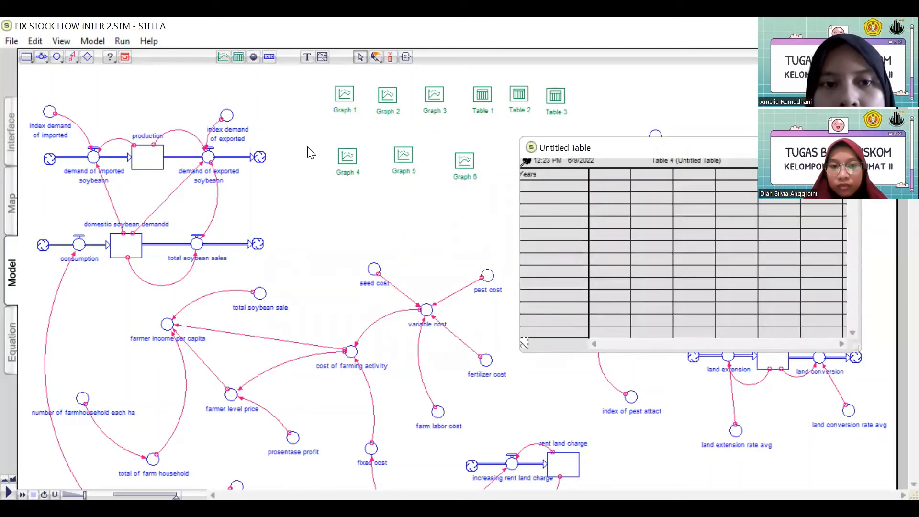
{"action": "double_click", "coordinate": [321, 130]}
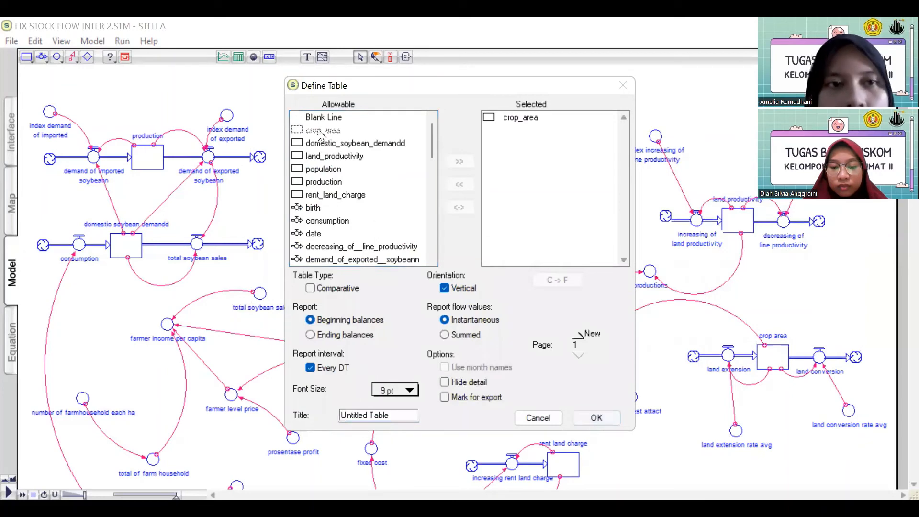
{"action": "left_click", "coordinate": [596, 417]}
Run the simulation and review the yearly crop area values in the new table before closing it.
{"action": "left_click", "coordinate": [124, 44]}
{"action": "left_click", "coordinate": [135, 55]}
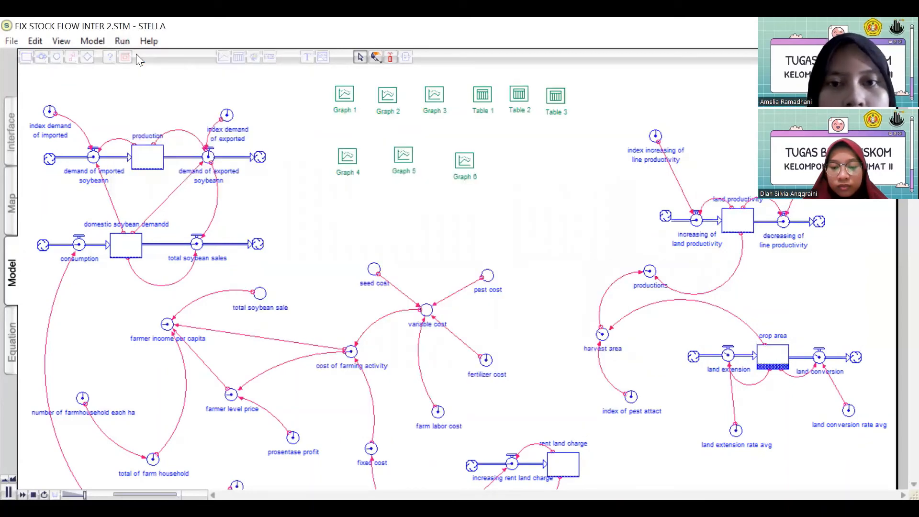
{"action": "double_click", "coordinate": [524, 173]}
{"action": "left_click", "coordinate": [593, 418]}
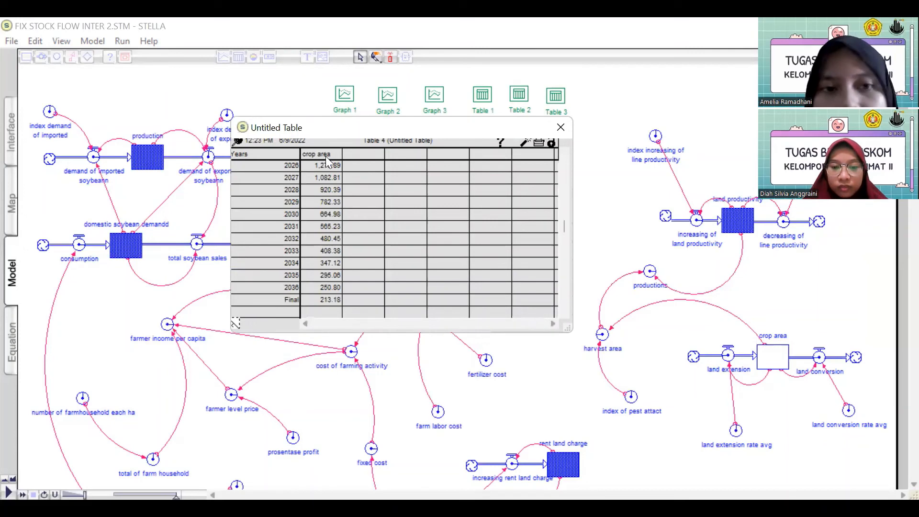
{"action": "left_click_drag", "start_coordinate": [564, 222], "coordinate": [558, 164]}
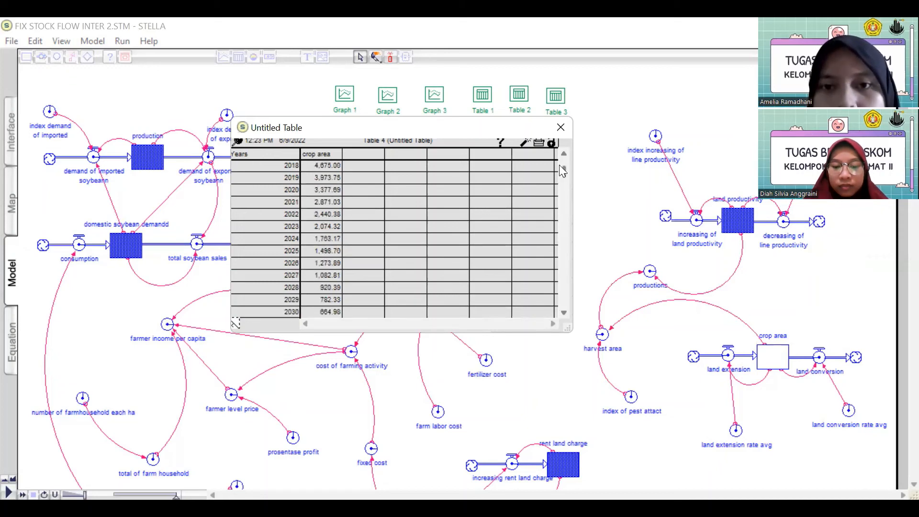
{"action": "left_click", "coordinate": [559, 130]}
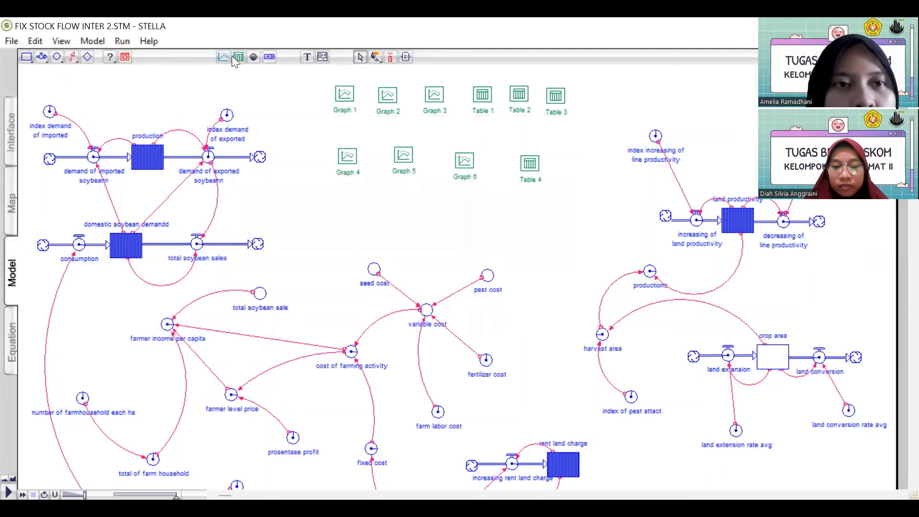
Add another table below Graph 5 reporting domestic_soybean_demandd, production and demand_of_imported__soybeann.
{"action": "left_click", "coordinate": [237, 58]}
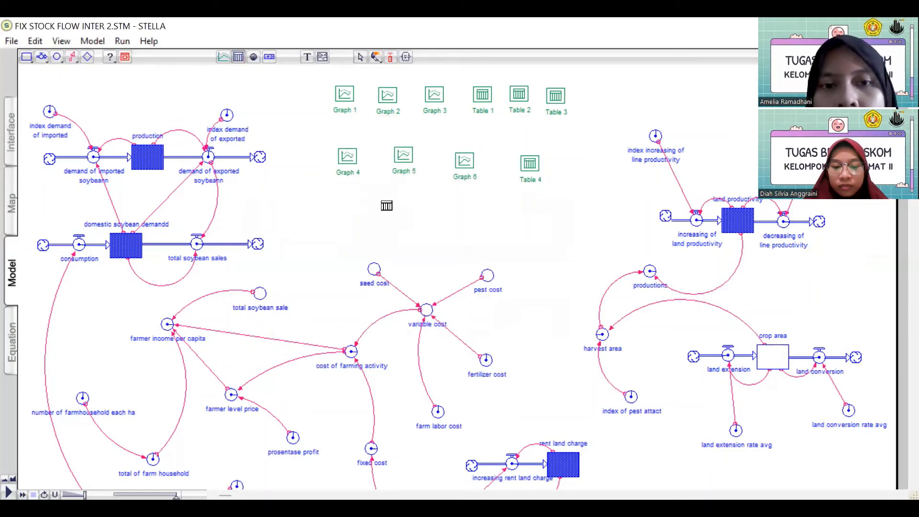
{"action": "left_click", "coordinate": [386, 206]}
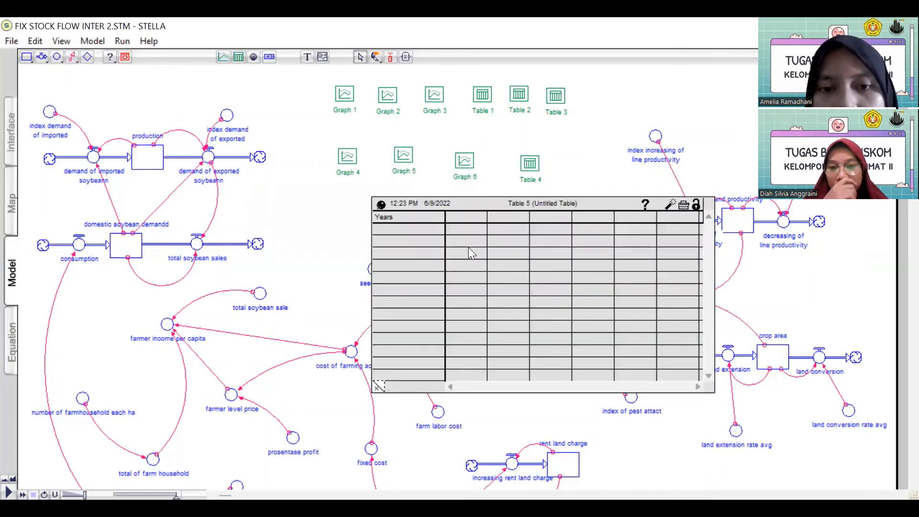
{"action": "double_click", "coordinate": [462, 218]}
{"action": "double_click", "coordinate": [337, 143]}
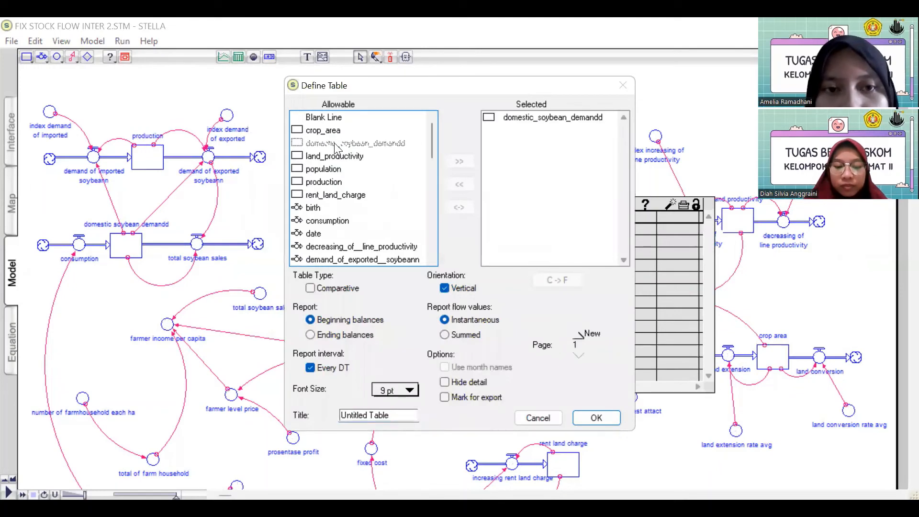
{"action": "double_click", "coordinate": [335, 182]}
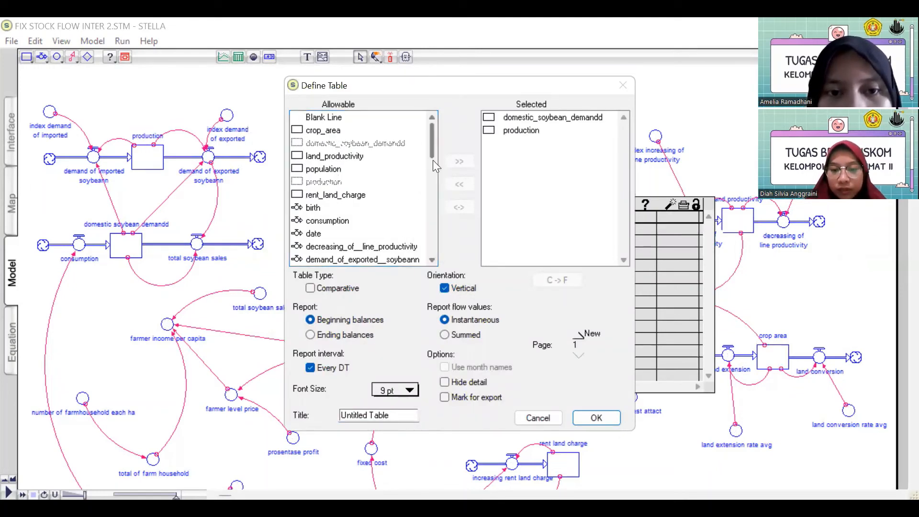
{"action": "scroll", "coordinate": [432, 160], "scroll_direction": "down", "scroll_amount": 3}
{"action": "double_click", "coordinate": [362, 169]}
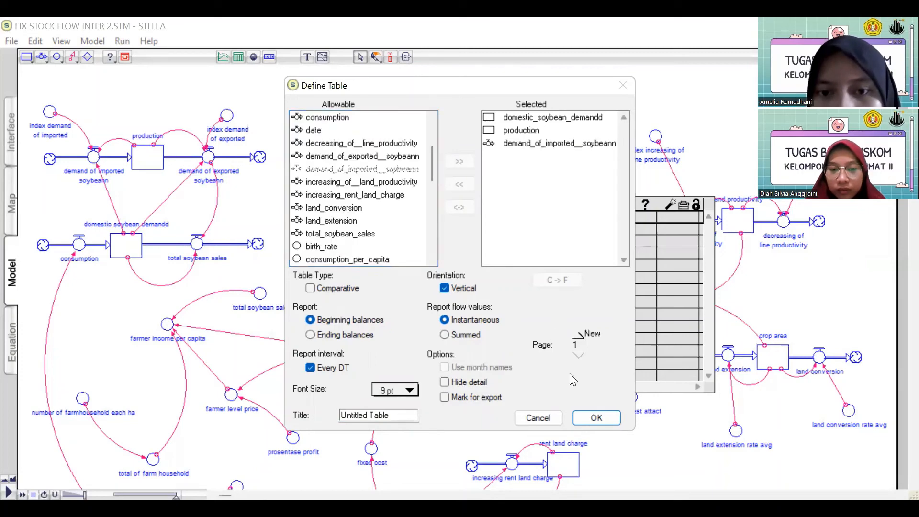
{"action": "left_click", "coordinate": [592, 417]}
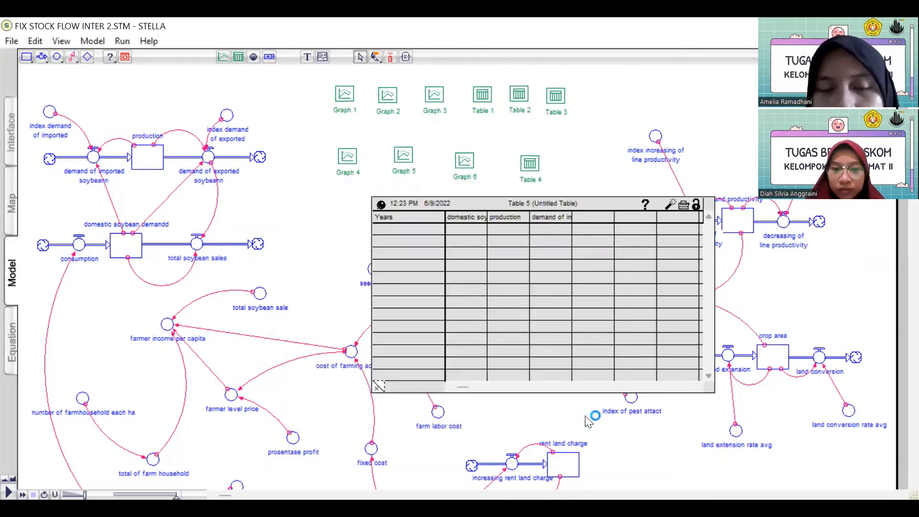
Run the simulation to fill the demand and production table, and view its values through the final year.
{"action": "left_click", "coordinate": [118, 42]}
{"action": "left_click", "coordinate": [133, 52]}
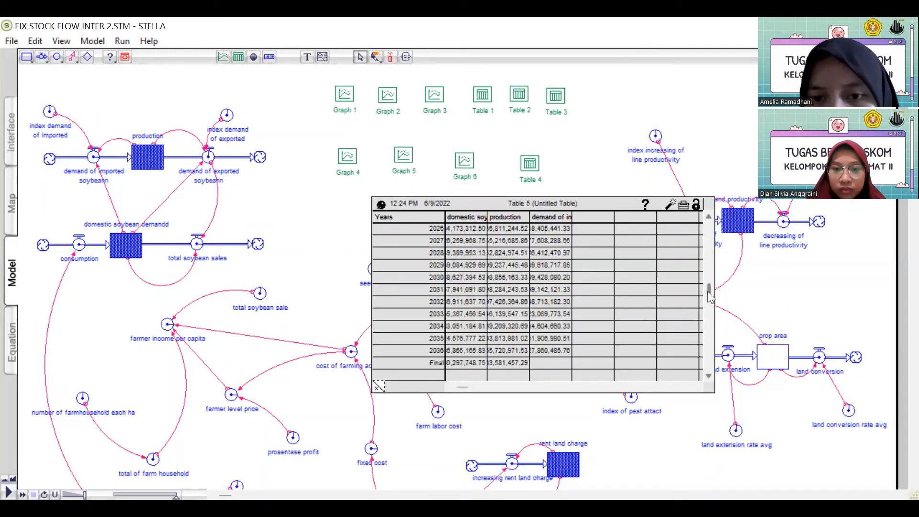
{"action": "left_click", "coordinate": [709, 229]}
{"action": "left_click_drag", "start_coordinate": [708, 230], "coordinate": [711, 290]}
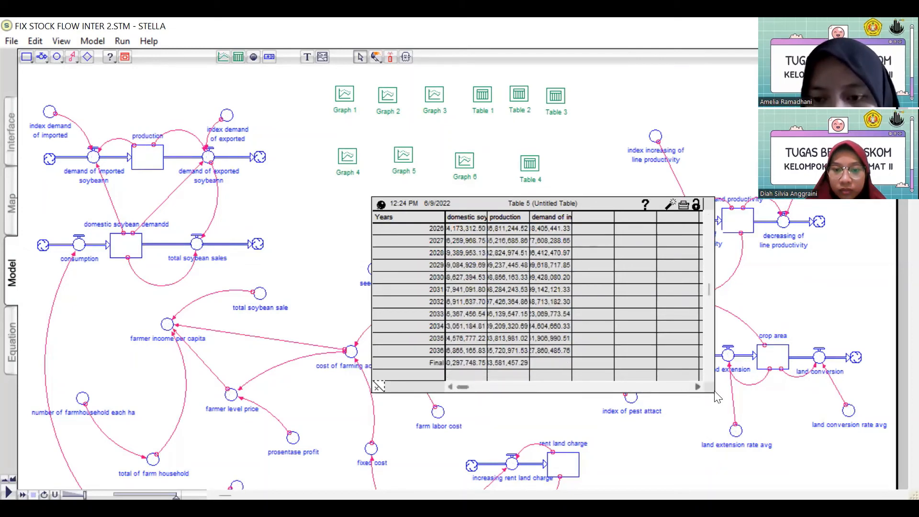
Examine the domestic soybean demand, production and imported demand columns of the table from 2017 to the final row.
{"action": "left_click", "coordinate": [463, 361]}
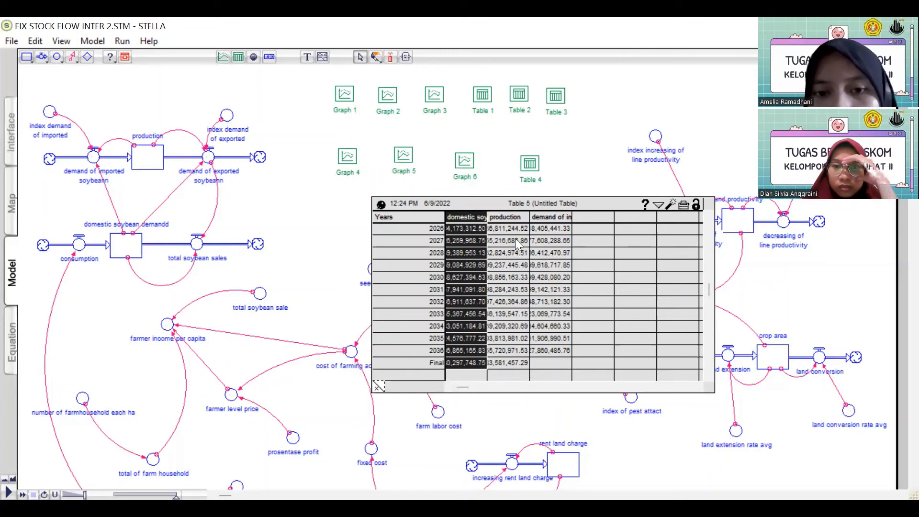
{"action": "left_click", "coordinate": [503, 219]}
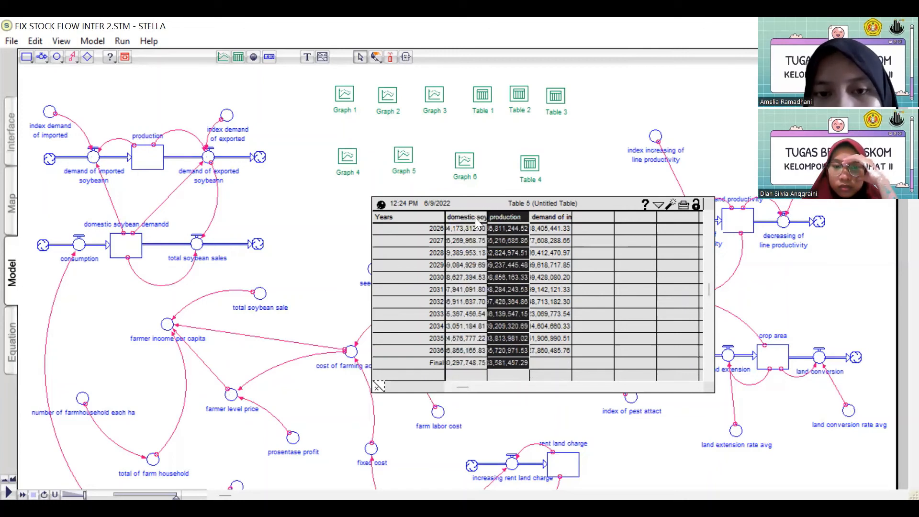
{"action": "left_click", "coordinate": [469, 218]}
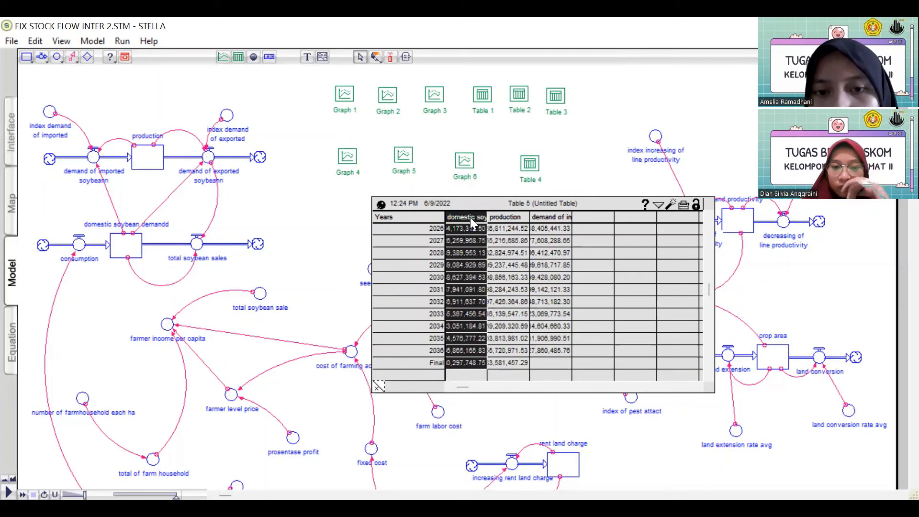
{"action": "left_click", "coordinate": [555, 219]}
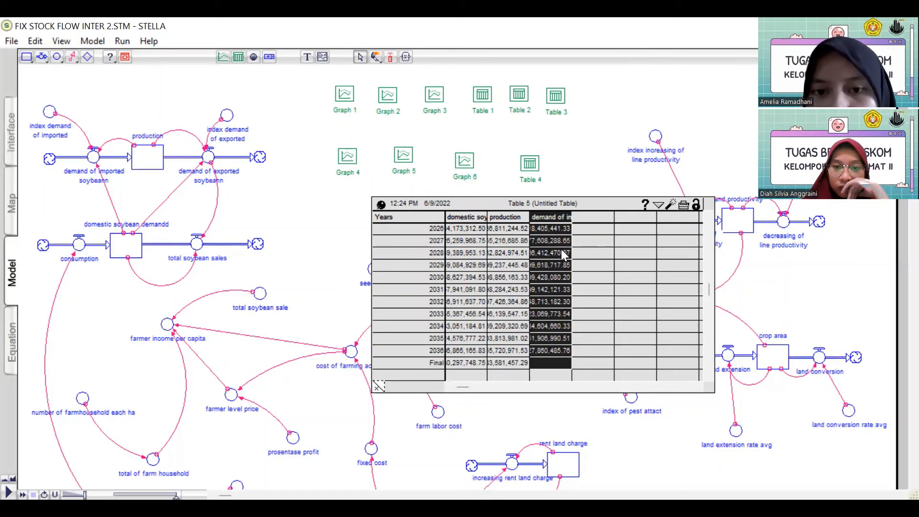
{"action": "left_click", "coordinate": [591, 253]}
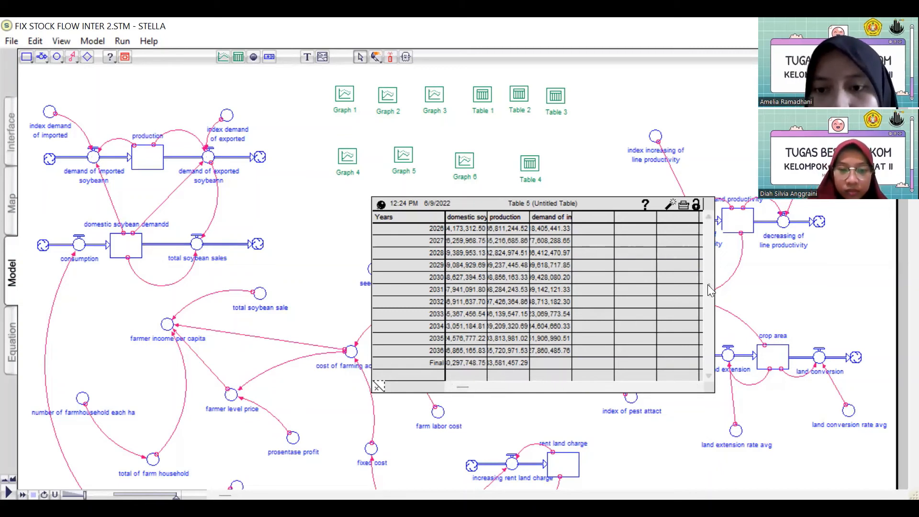
{"action": "left_click_drag", "start_coordinate": [708, 285], "coordinate": [709, 217]}
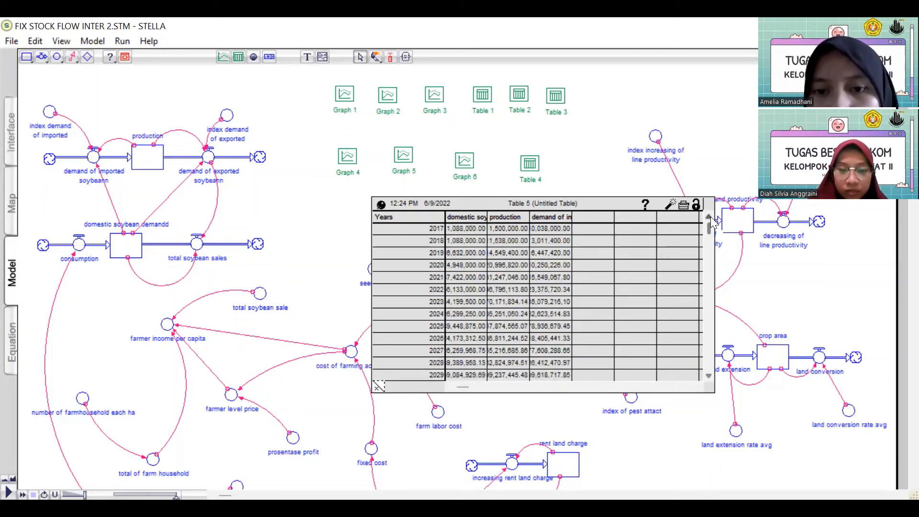
{"action": "left_click", "coordinate": [709, 252]}
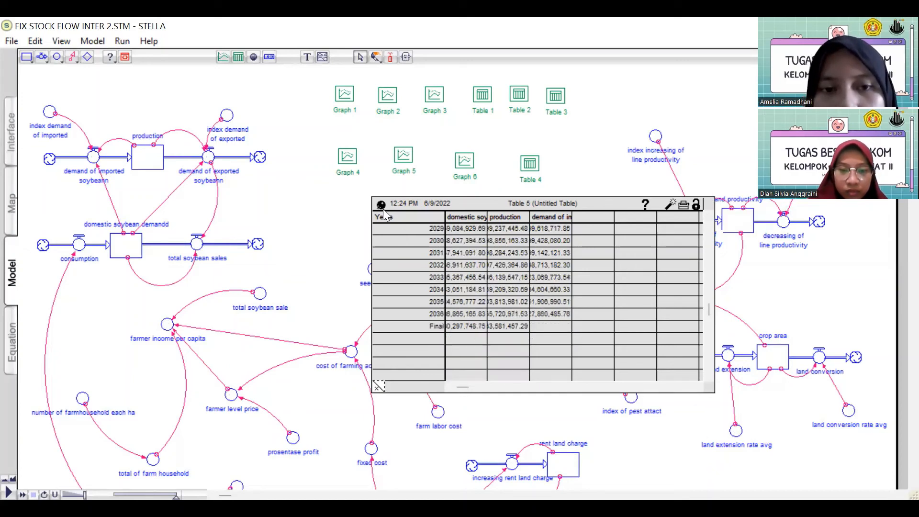
{"action": "left_click", "coordinate": [494, 50]}
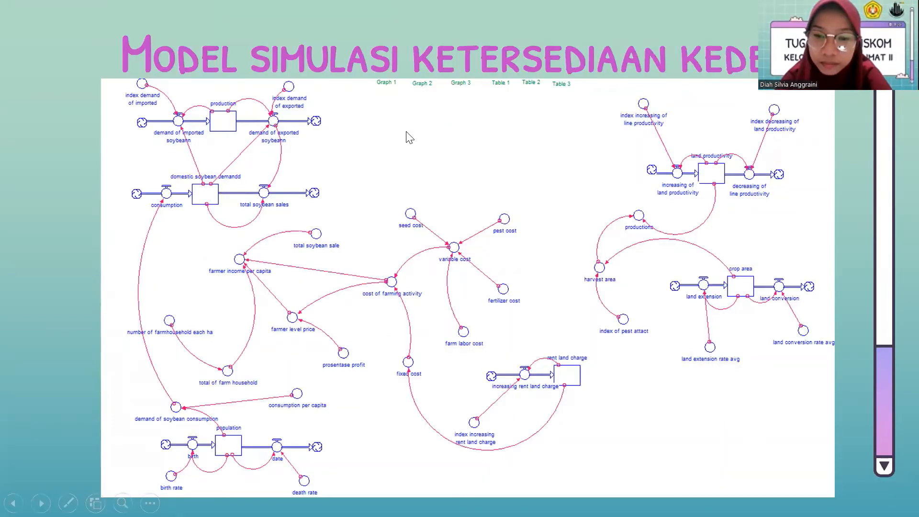
{"action": "left_click", "coordinate": [406, 132]}
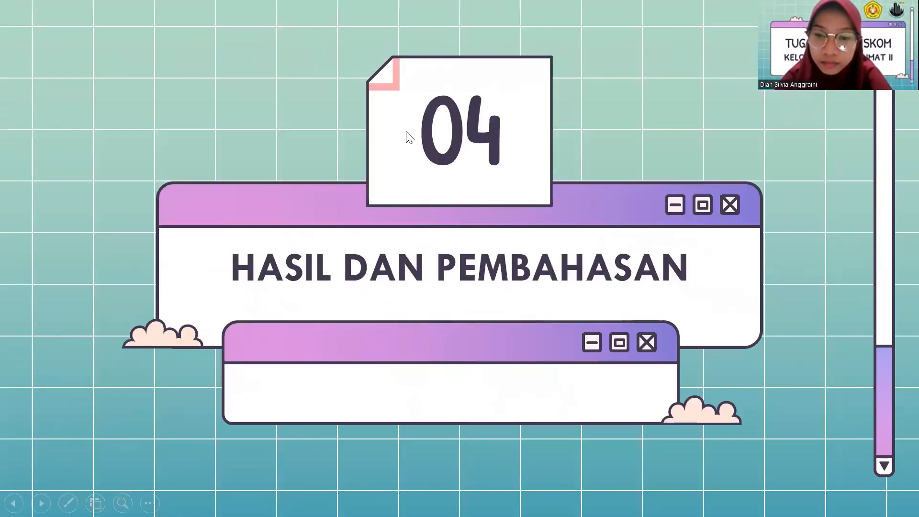
{"action": "left_click", "coordinate": [523, 79]}
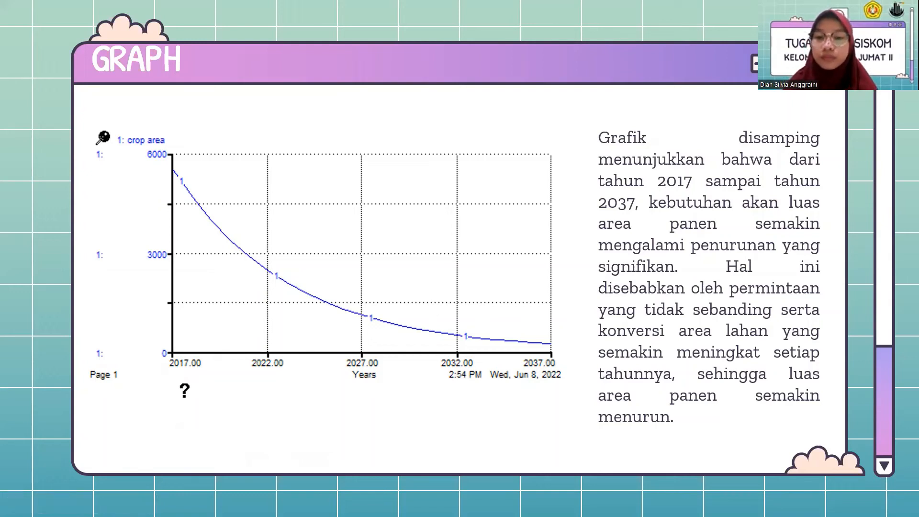
{"action": "key", "text": "Right"}
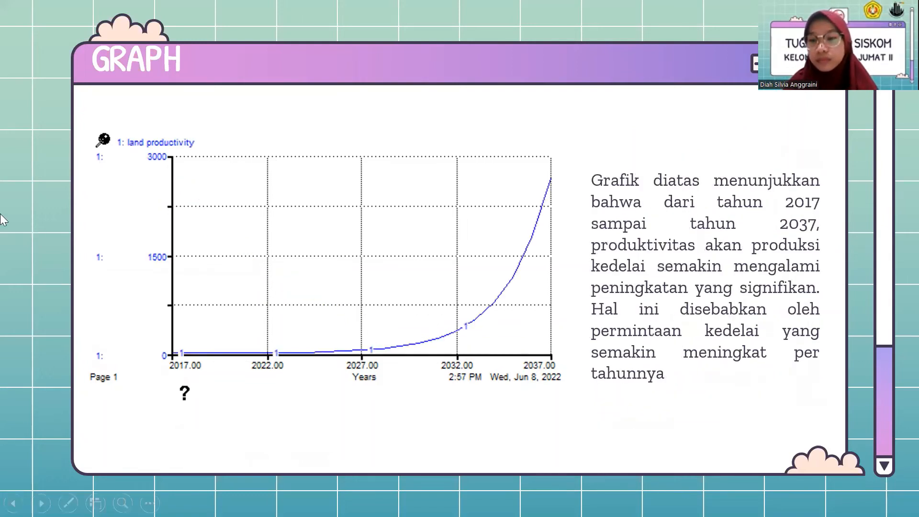